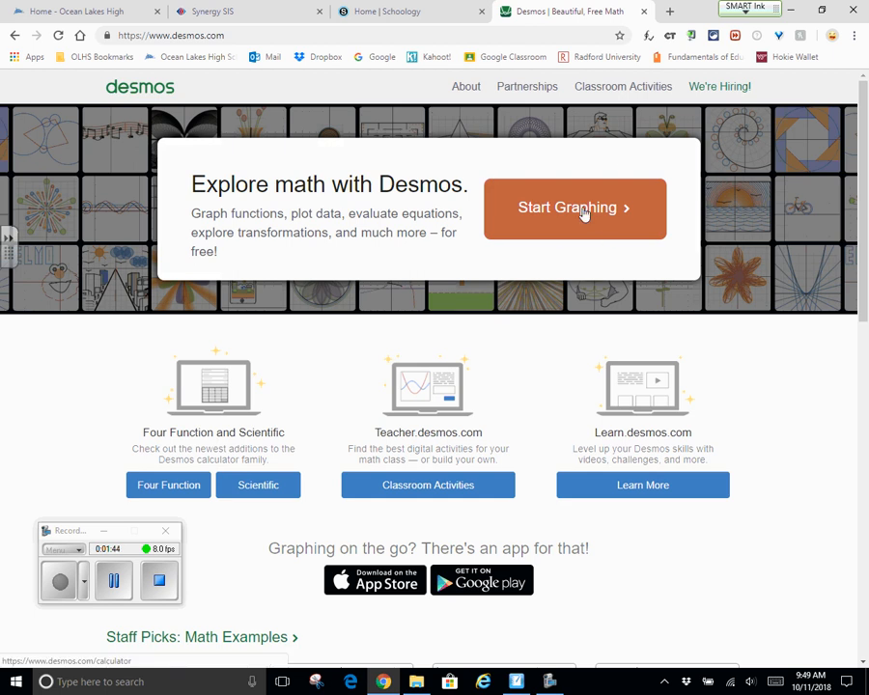
Start a new graph in the graphing calculator, add an empty table, and show the on-screen math keypad unobstructed
{"action": "left_click", "coordinate": [584, 213]}
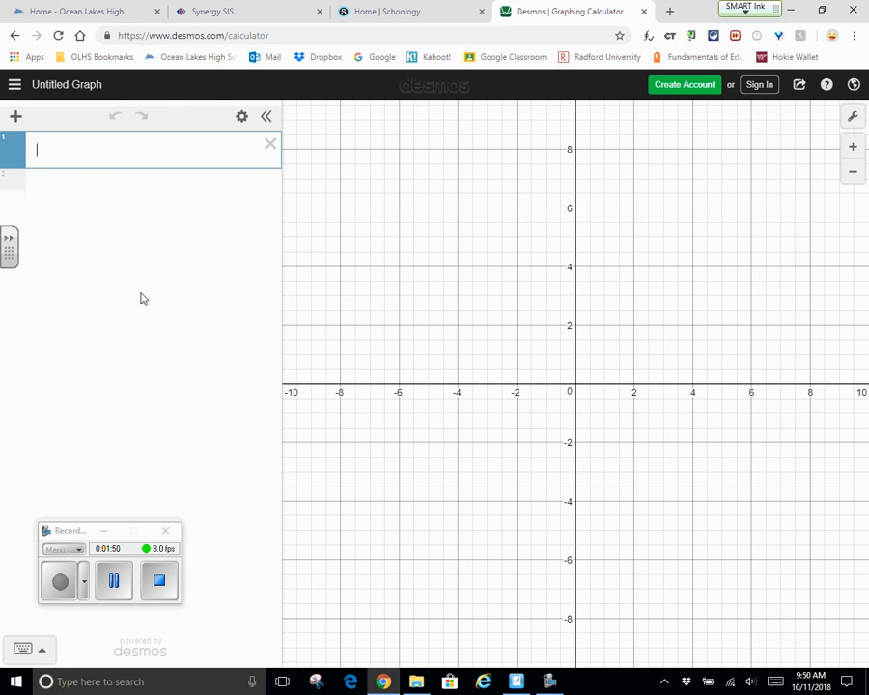
{"action": "left_click", "coordinate": [18, 123]}
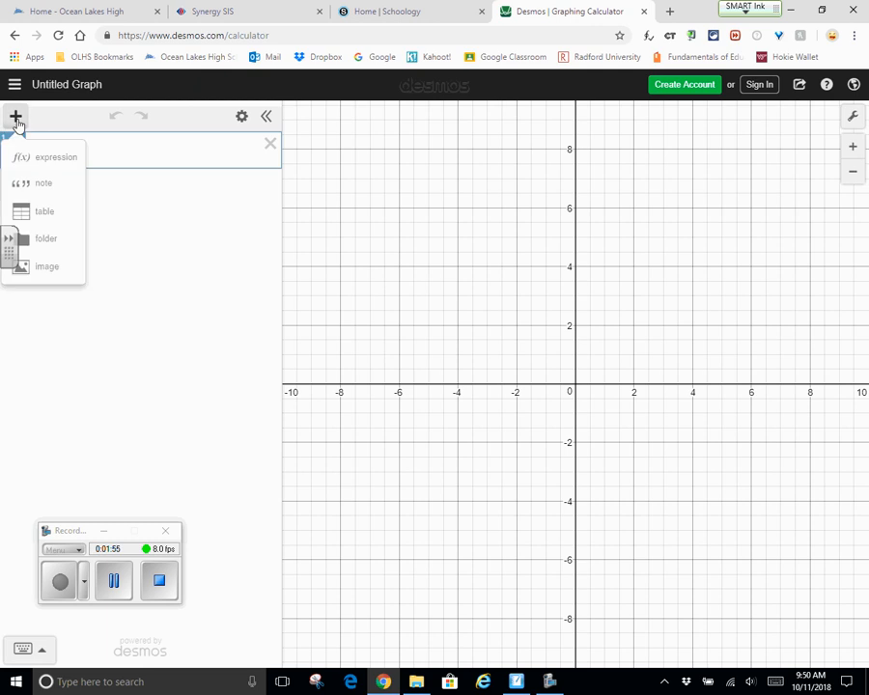
{"action": "left_click", "coordinate": [46, 213]}
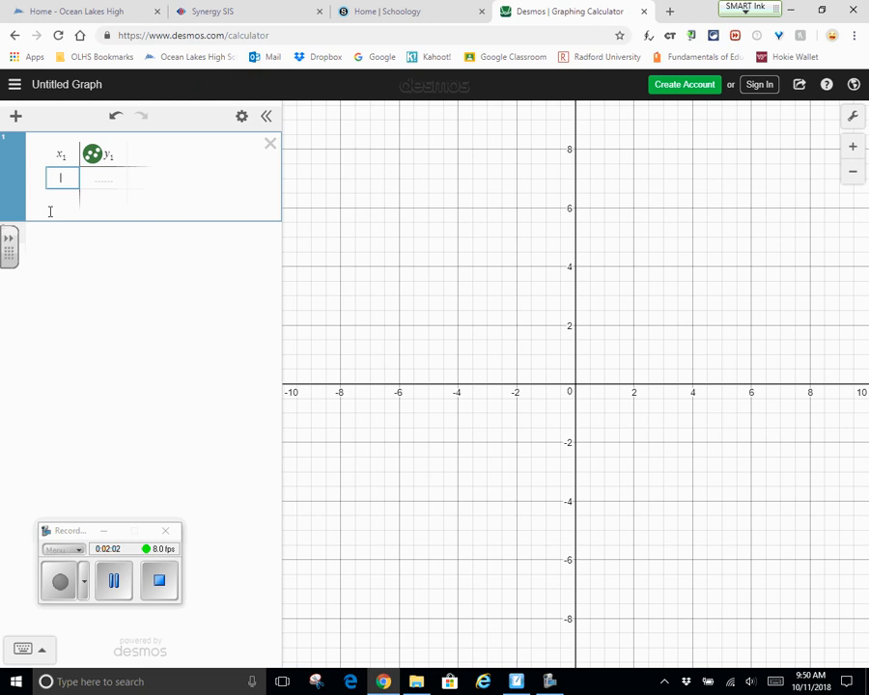
{"action": "left_click", "coordinate": [40, 652]}
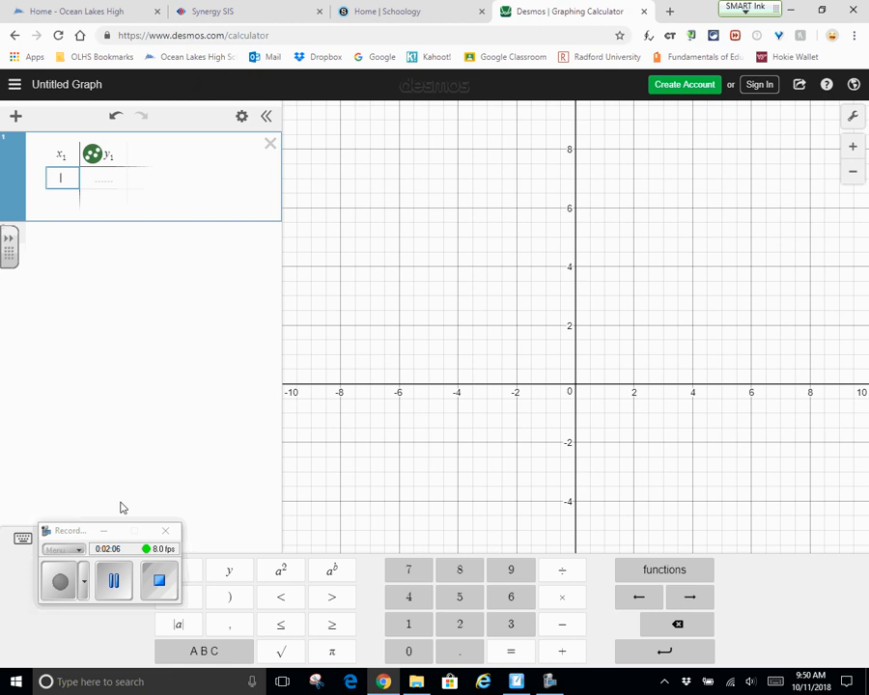
{"action": "left_click_drag", "start_coordinate": [85, 531], "coordinate": [73, 458]}
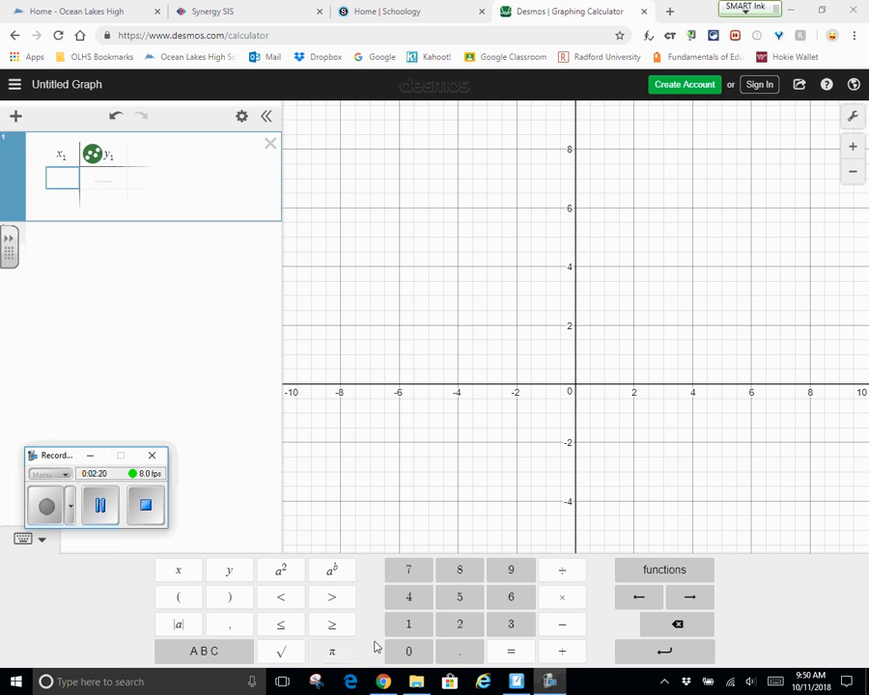
Fill the table's x₁ column with the values 1, 2, 3, 4 and 5
{"action": "left_click", "coordinate": [417, 630]}
{"action": "left_click", "coordinate": [413, 625]}
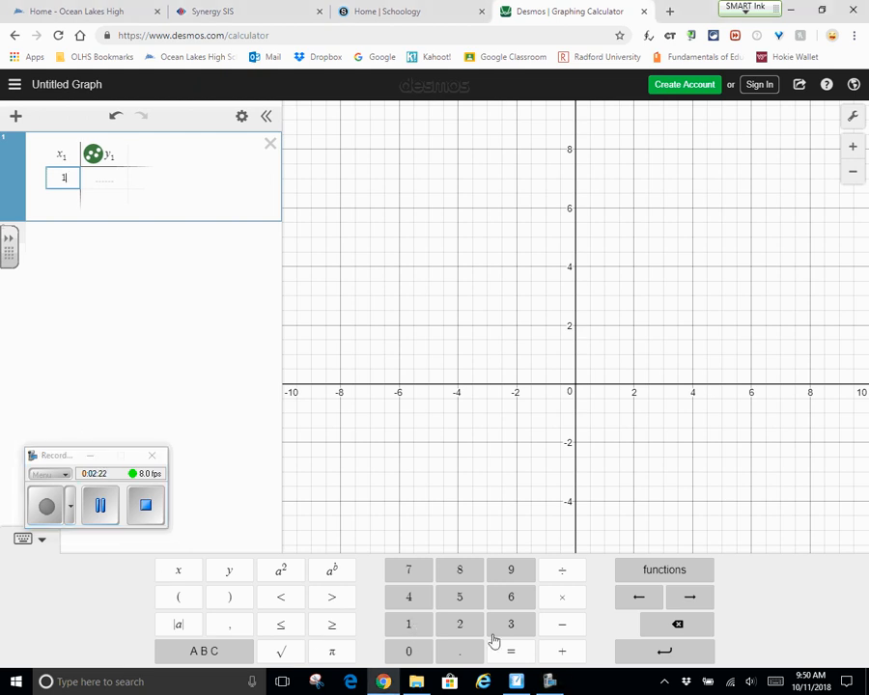
{"action": "left_click", "coordinate": [665, 652]}
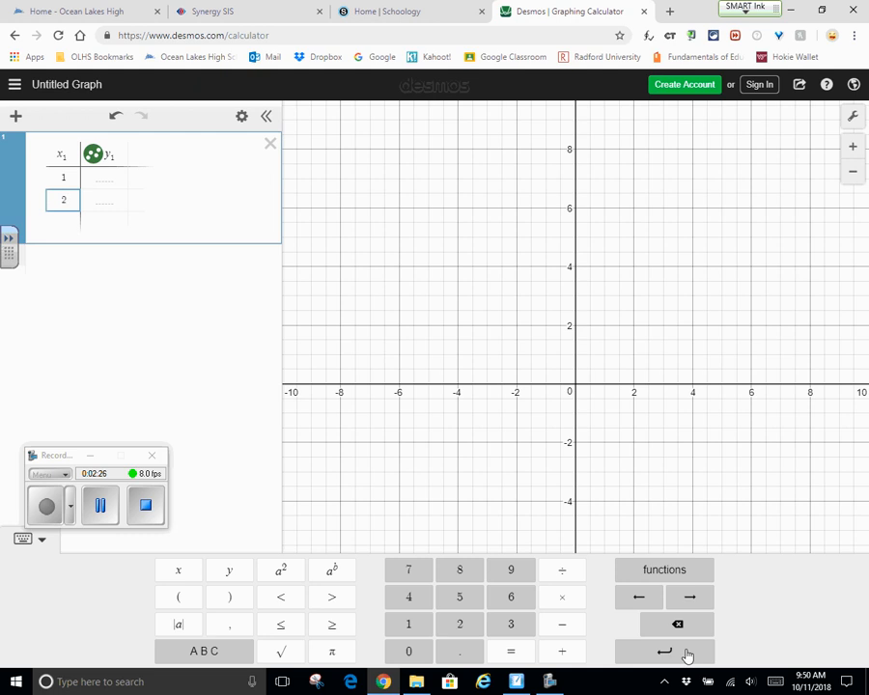
{"action": "left_click", "coordinate": [686, 656]}
{"action": "left_click", "coordinate": [686, 655]}
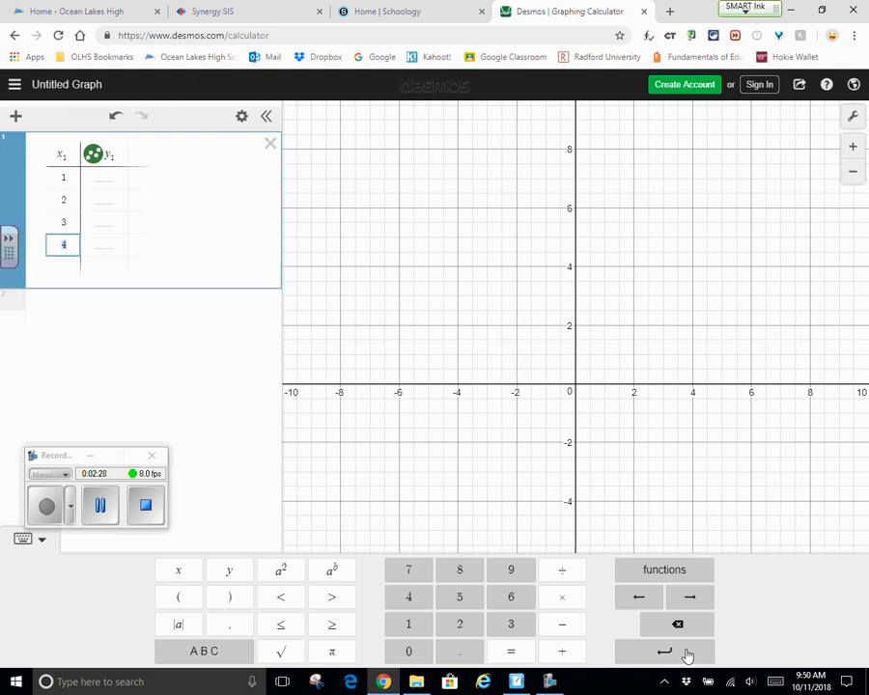
{"action": "left_click", "coordinate": [686, 656]}
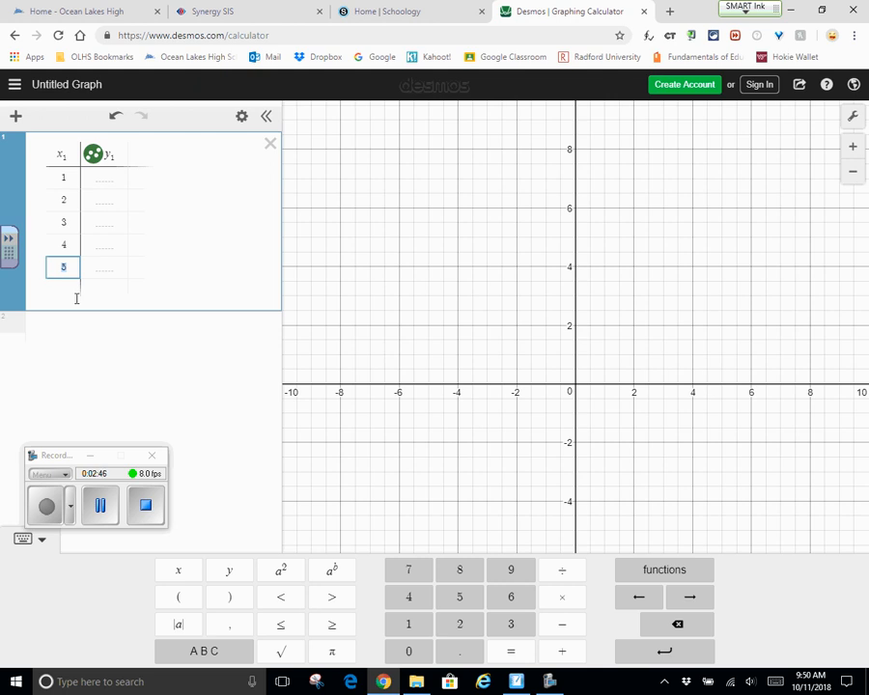
Fill the table's y₁ column with 93, 149, 174, 168 and 127 for x values 1 to 5
{"action": "left_click", "coordinate": [104, 180]}
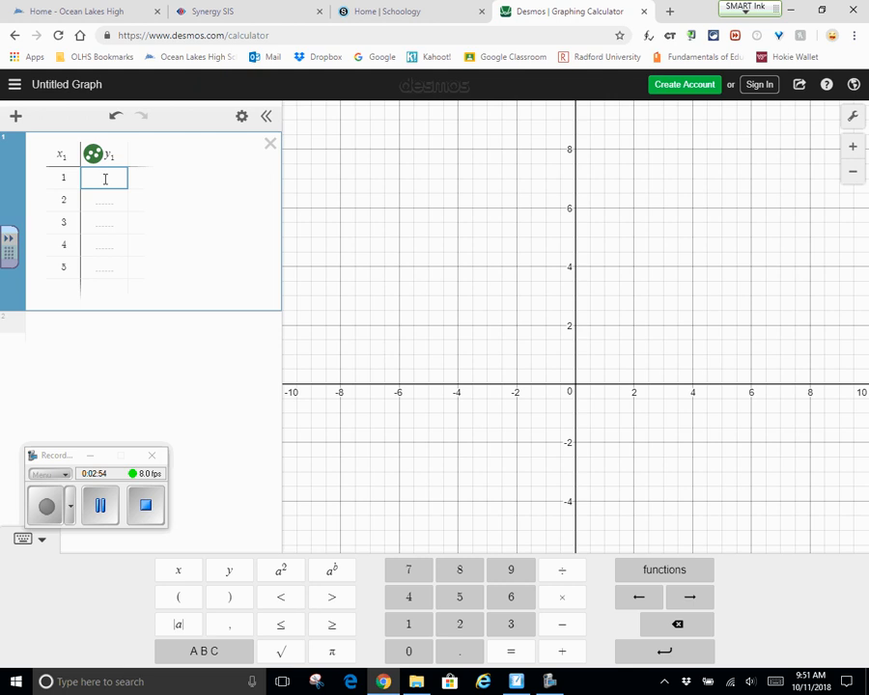
{"action": "type", "text": "98"}
{"action": "key", "text": "Return"}
{"action": "type", "text": "149"}
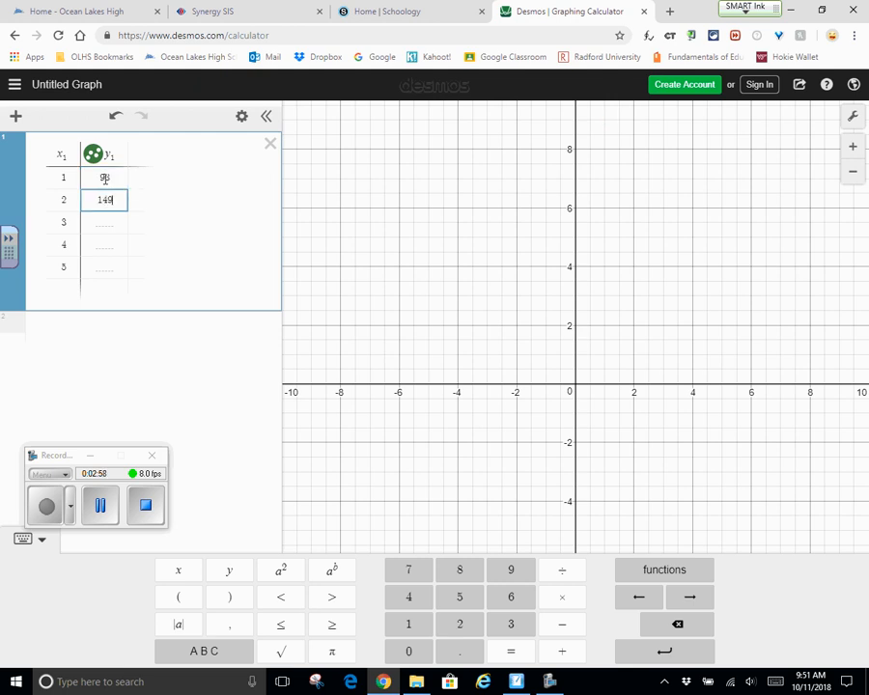
{"action": "key", "text": "Return"}
{"action": "type", "text": "174"}
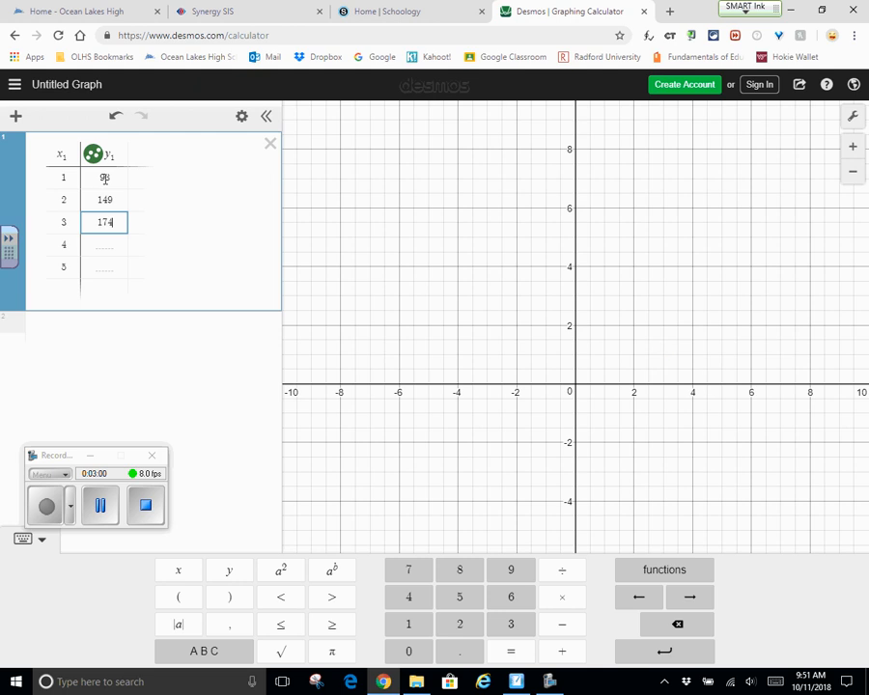
{"action": "key", "text": "Return"}
{"action": "type", "text": "168"}
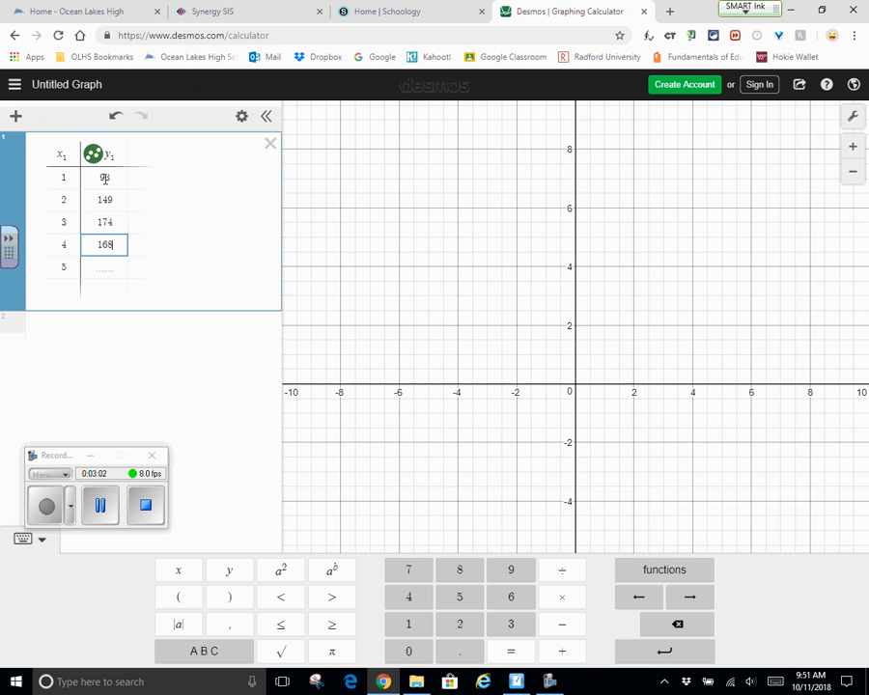
{"action": "key", "text": "Return"}
{"action": "type", "text": "127"}
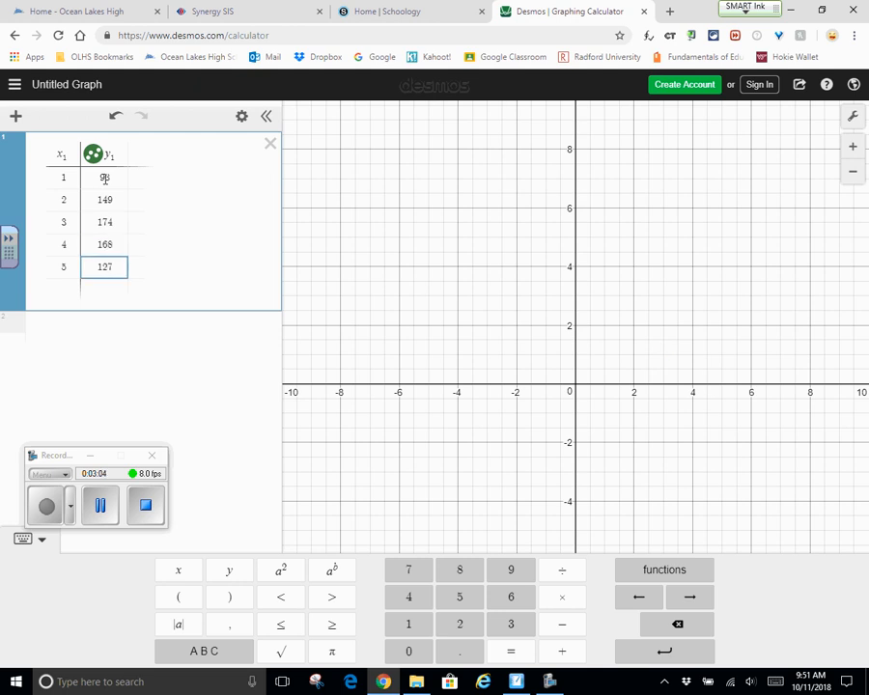
{"action": "key", "text": "Return"}
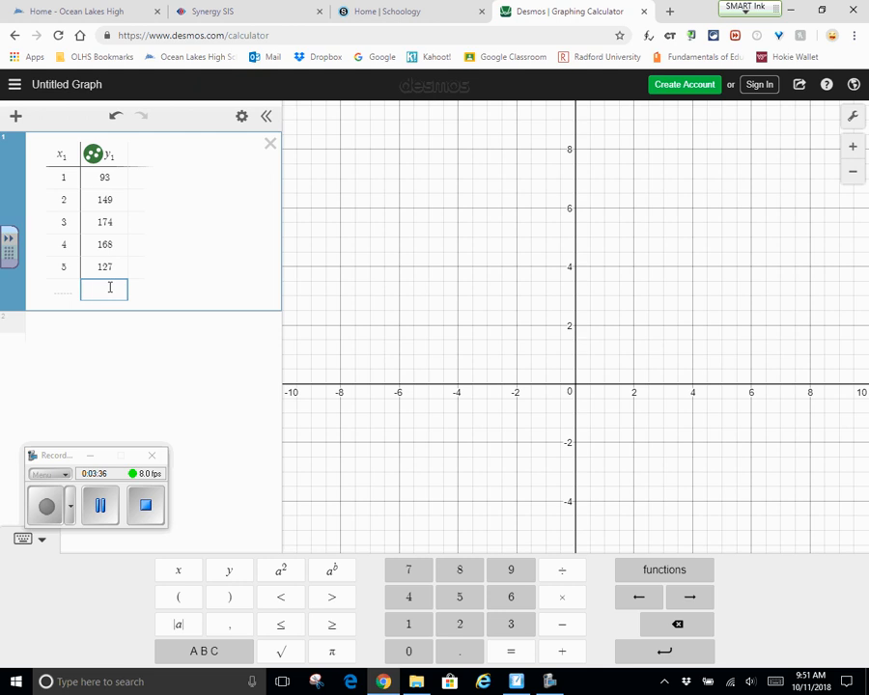
Set the graph's x-axis range from 0 to 6 with a step of 1
{"action": "left_click", "coordinate": [853, 116]}
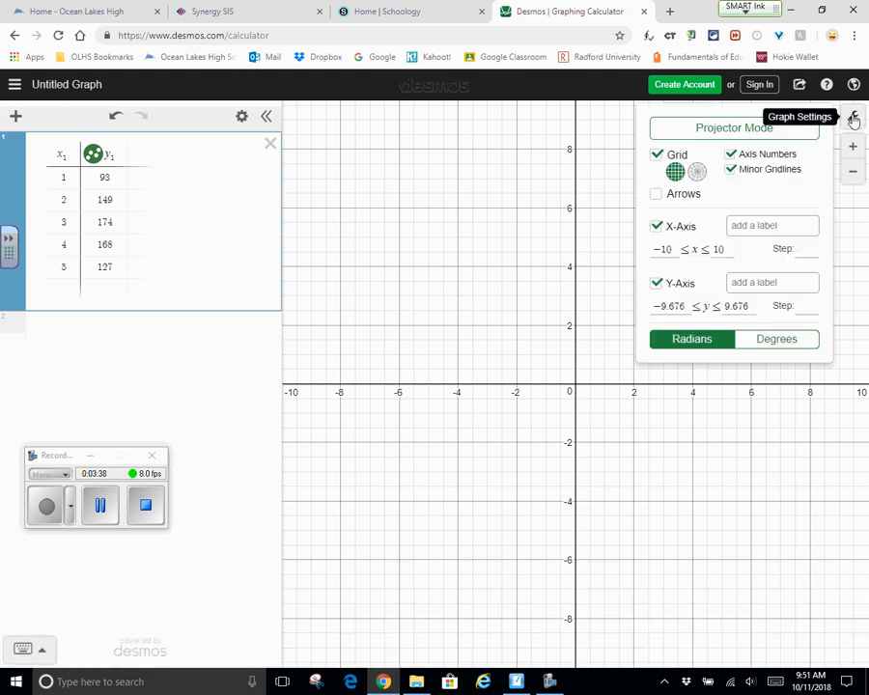
{"action": "left_click", "coordinate": [667, 248]}
{"action": "key", "text": "BackSpace"}
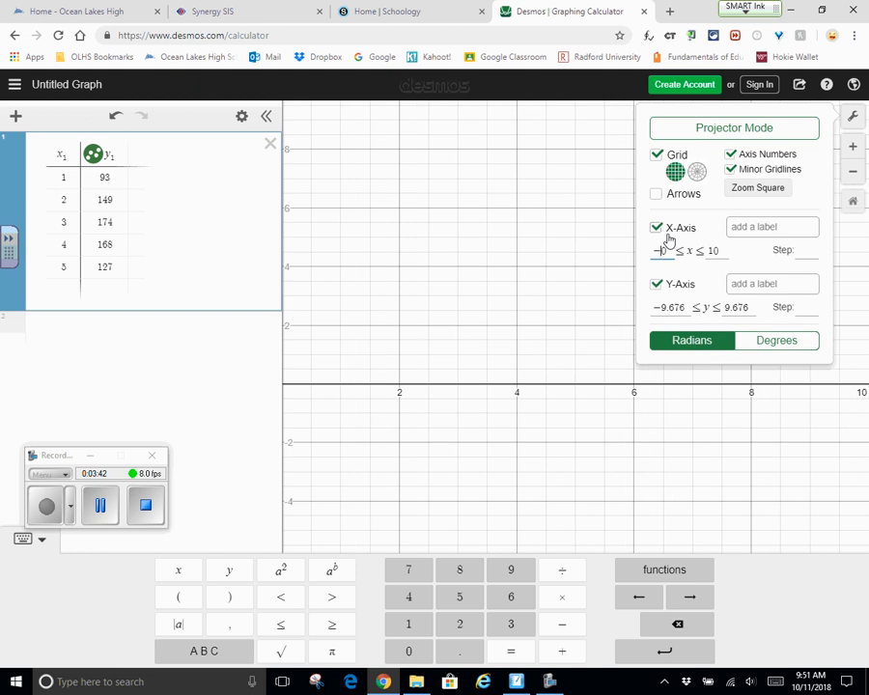
{"action": "key", "text": "BackSpace"}
{"action": "left_click", "coordinate": [718, 250]}
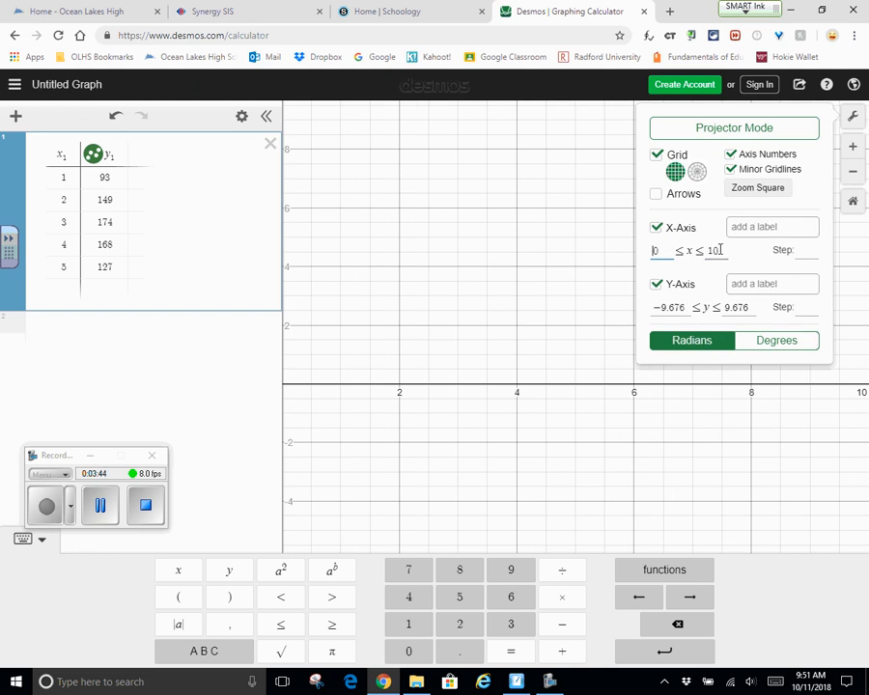
{"action": "key", "text": "BackSpace"}
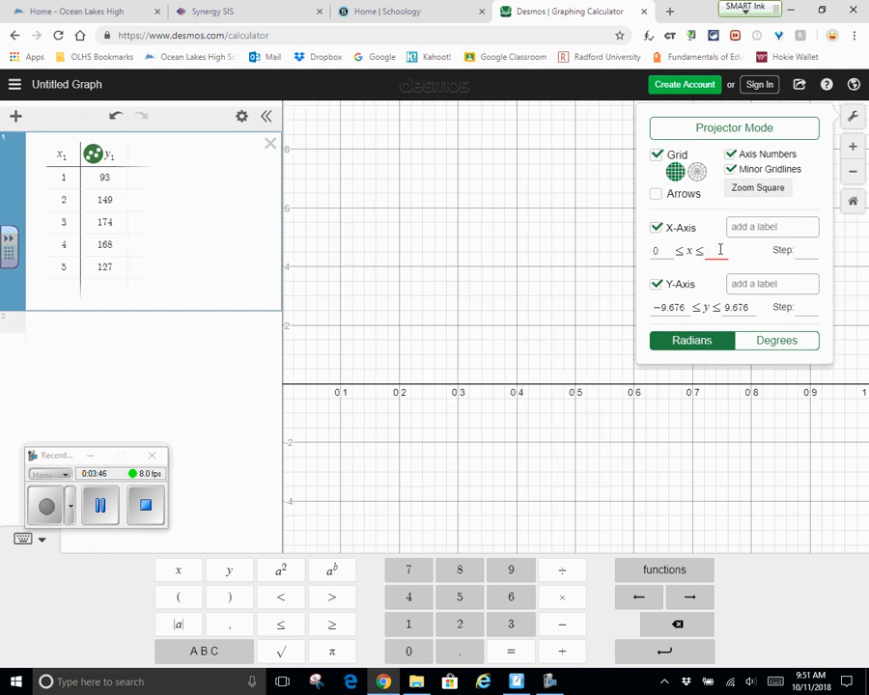
{"action": "type", "text": "6"}
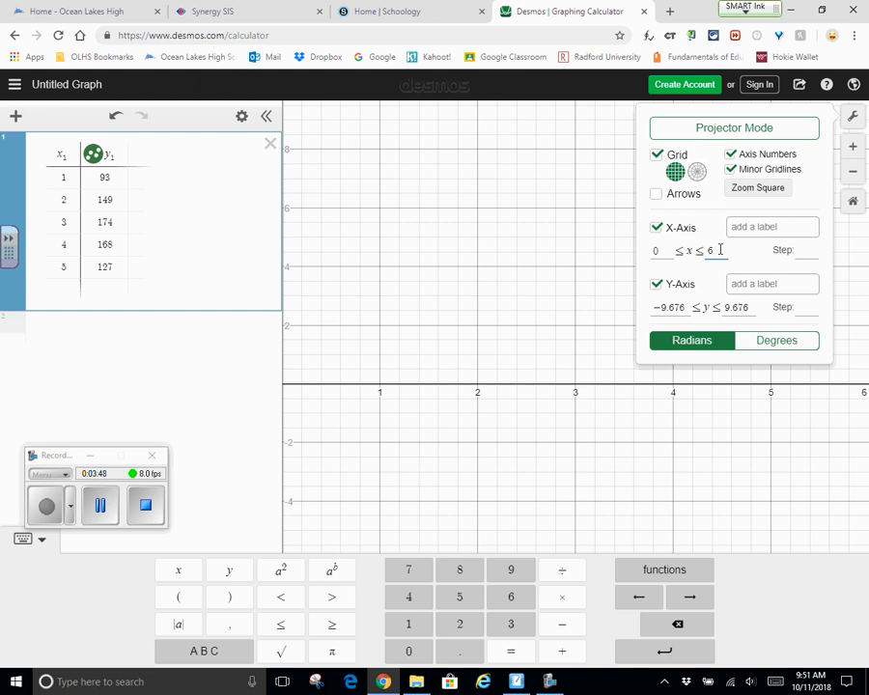
{"action": "left_click", "coordinate": [801, 252]}
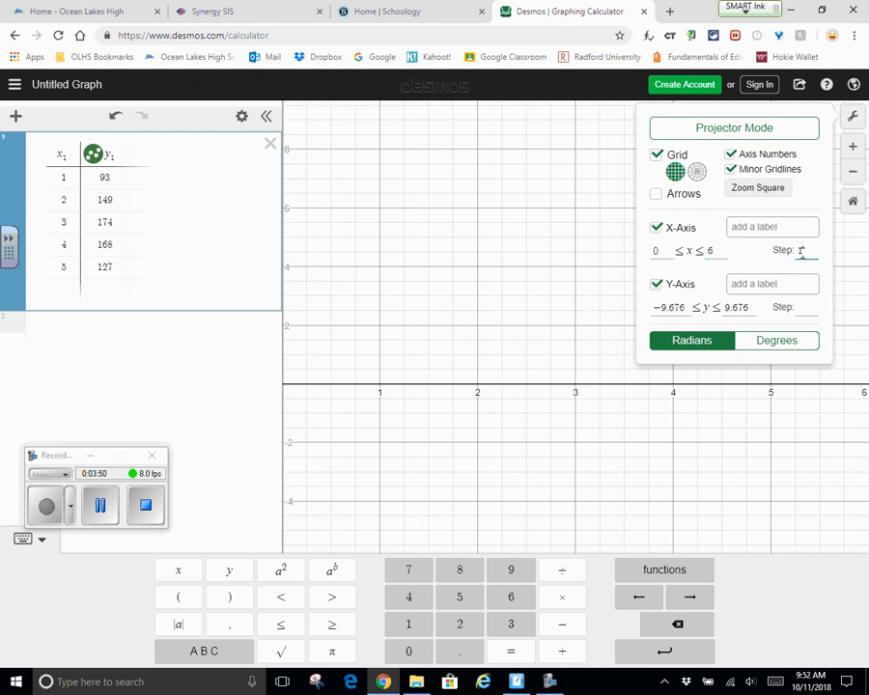
{"action": "type", "text": "1"}
Set the lower limit of the graph's y-axis to 0
{"action": "left_click", "coordinate": [684, 307]}
{"action": "key", "text": "BackSpace"}
{"action": "key", "text": "BackSpace"}
{"action": "key", "text": "BackSpace"}
{"action": "key", "text": "BackSpace"}
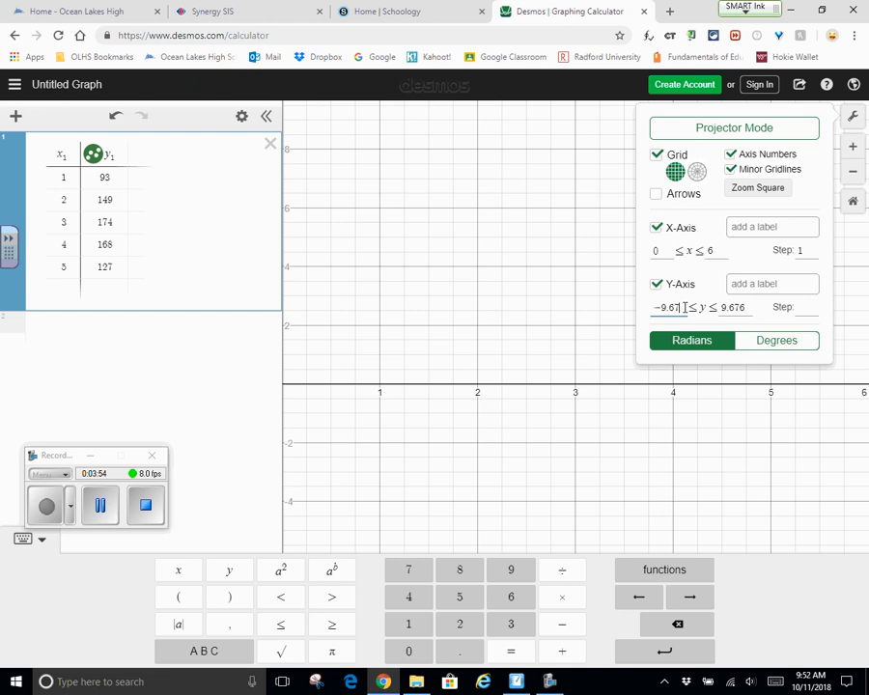
{"action": "key", "text": "BackSpace"}
{"action": "key", "text": "BackSpace"}
{"action": "type", "text": "0"}
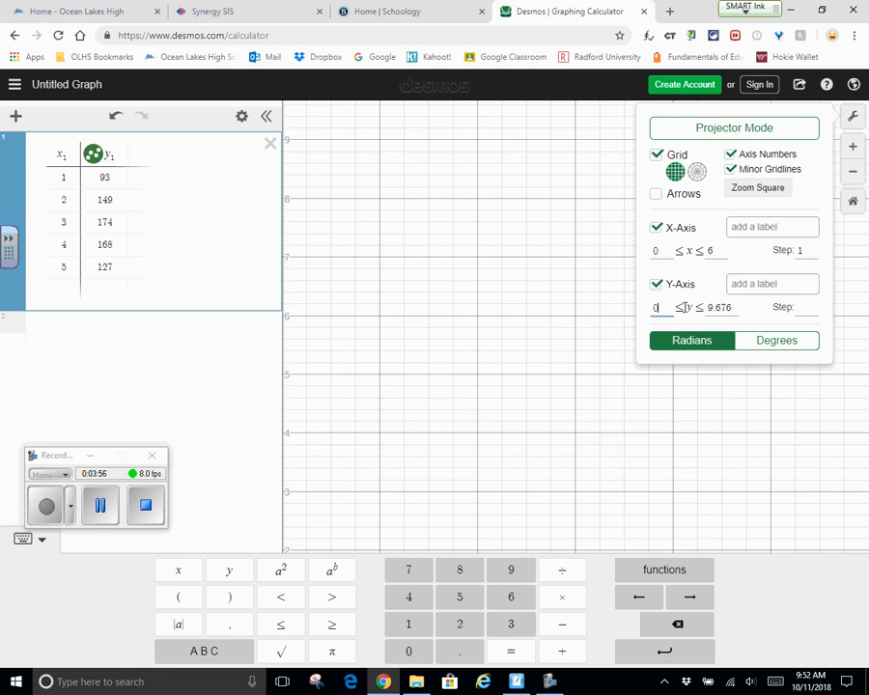
Set the y-axis upper limit to 180 with a step of 25, and close the graph settings
{"action": "left_click", "coordinate": [734, 307]}
{"action": "key", "text": "BackSpace"}
{"action": "key", "text": "BackSpace"}
{"action": "key", "text": "BackSpace"}
{"action": "key", "text": "BackSpace"}
{"action": "key", "text": "BackSpace"}
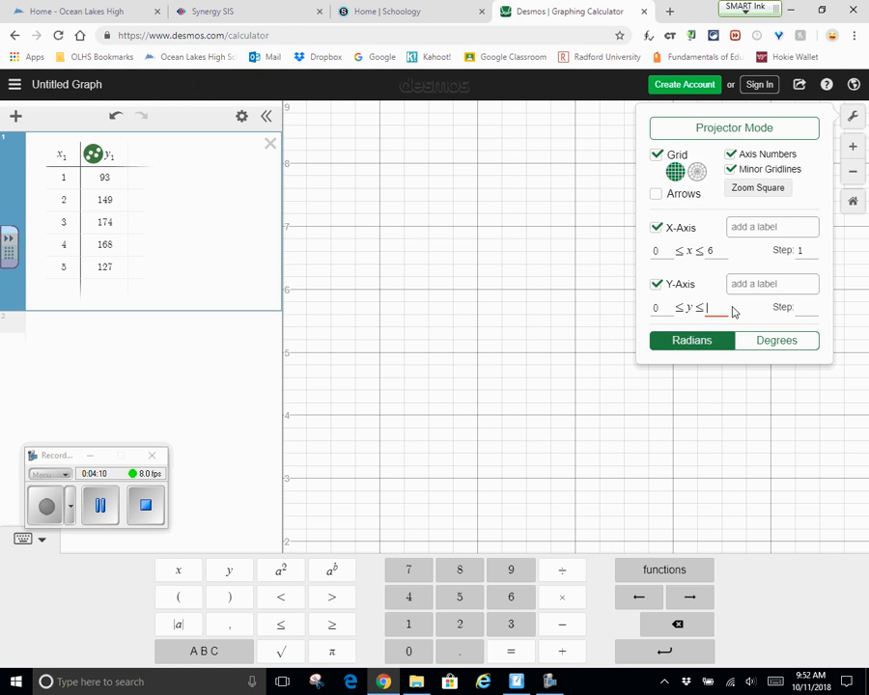
{"action": "type", "text": "180"}
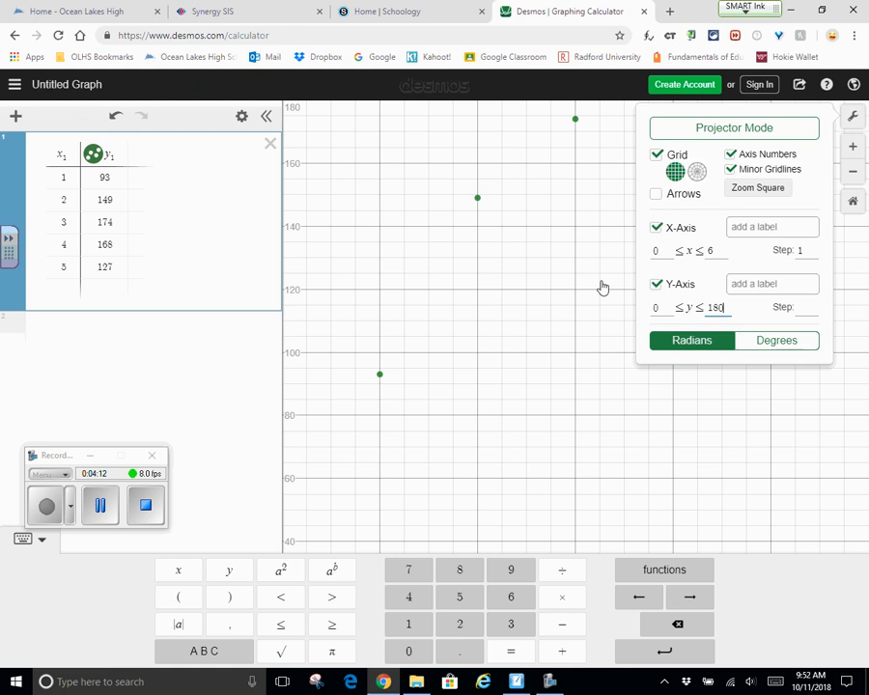
{"action": "left_click", "coordinate": [811, 307]}
{"action": "type", "text": "25"}
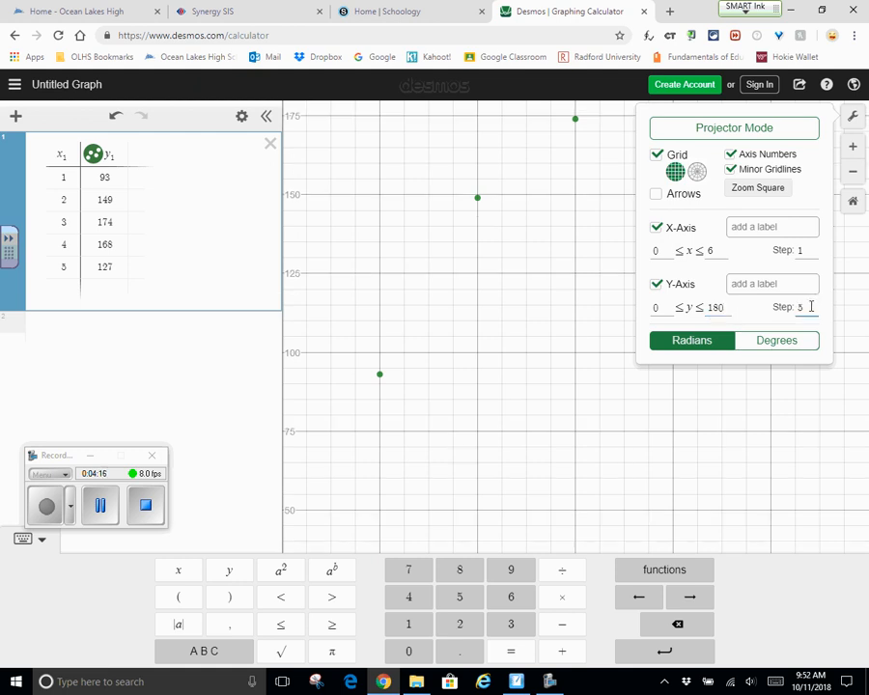
{"action": "left_click", "coordinate": [684, 454]}
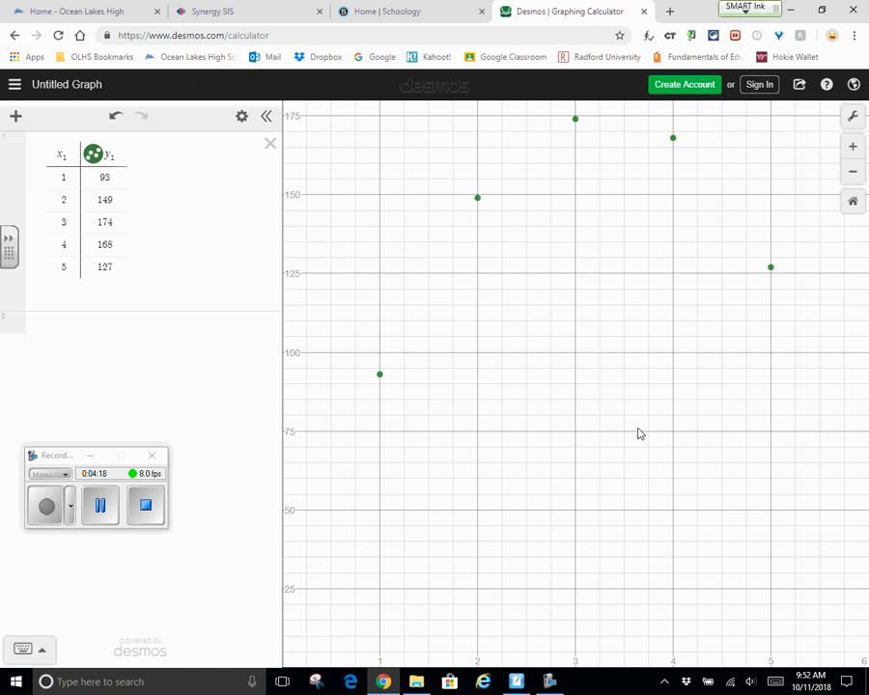
Switch to SMART Notebook to compare the baseball problem's answer equations with the plotted points, and return to Desmos
{"action": "left_click_drag", "start_coordinate": [630, 425], "coordinate": [658, 432]}
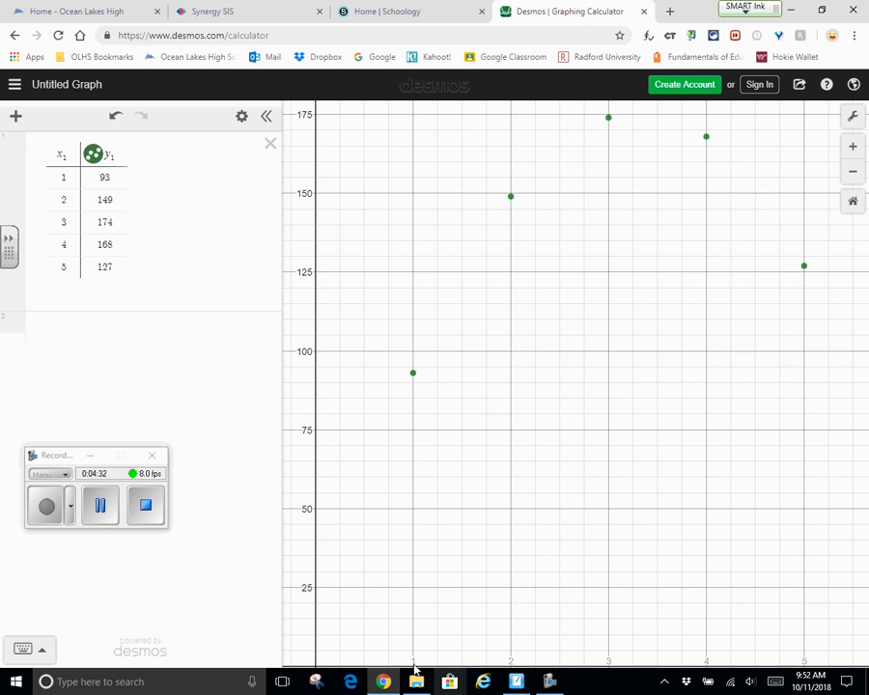
{"action": "left_click", "coordinate": [517, 680]}
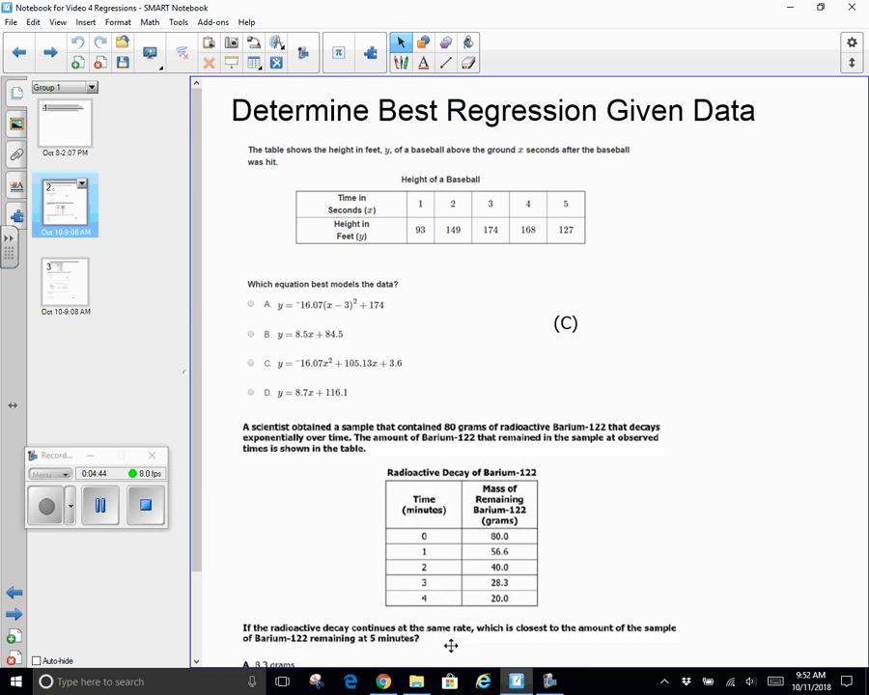
{"action": "mouse_move", "coordinate": [386, 684]}
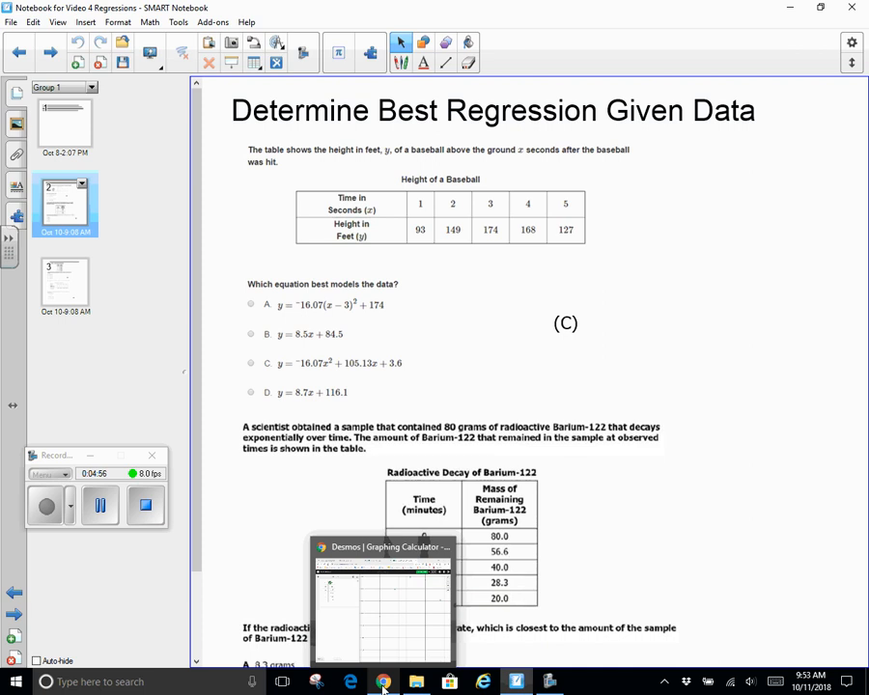
{"action": "left_click", "coordinate": [383, 685]}
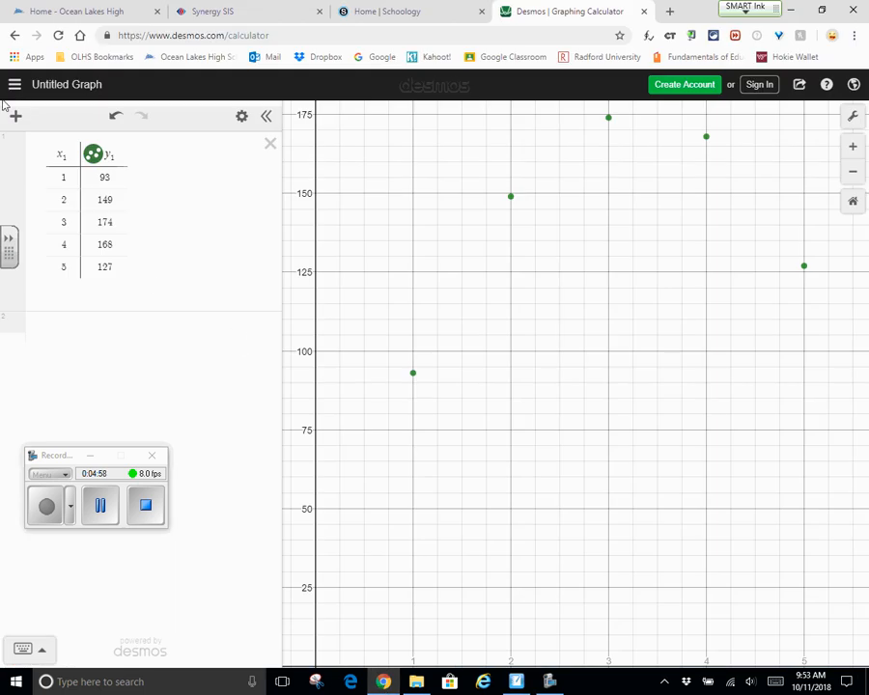
Add a new expression to the Desmos list and start a regression in it with y₁ ~
{"action": "left_click", "coordinate": [14, 116]}
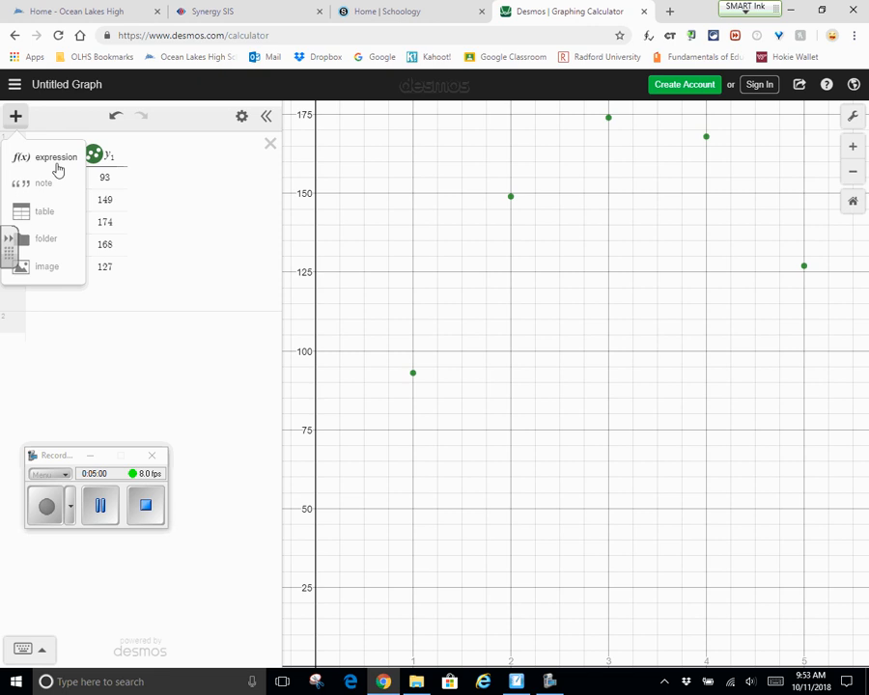
{"action": "left_click", "coordinate": [56, 159]}
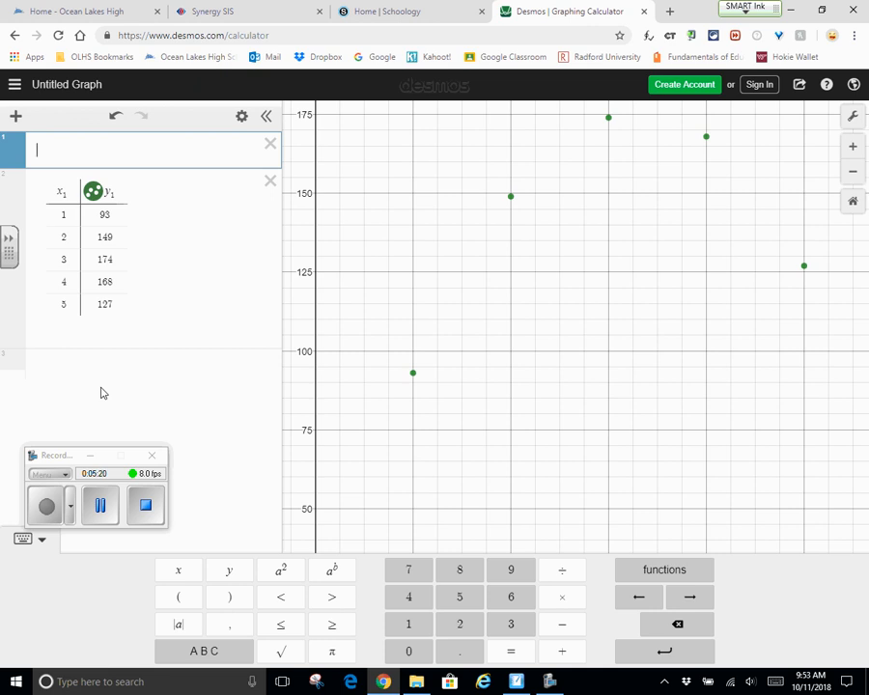
{"action": "left_click", "coordinate": [238, 574]}
{"action": "left_click", "coordinate": [409, 632]}
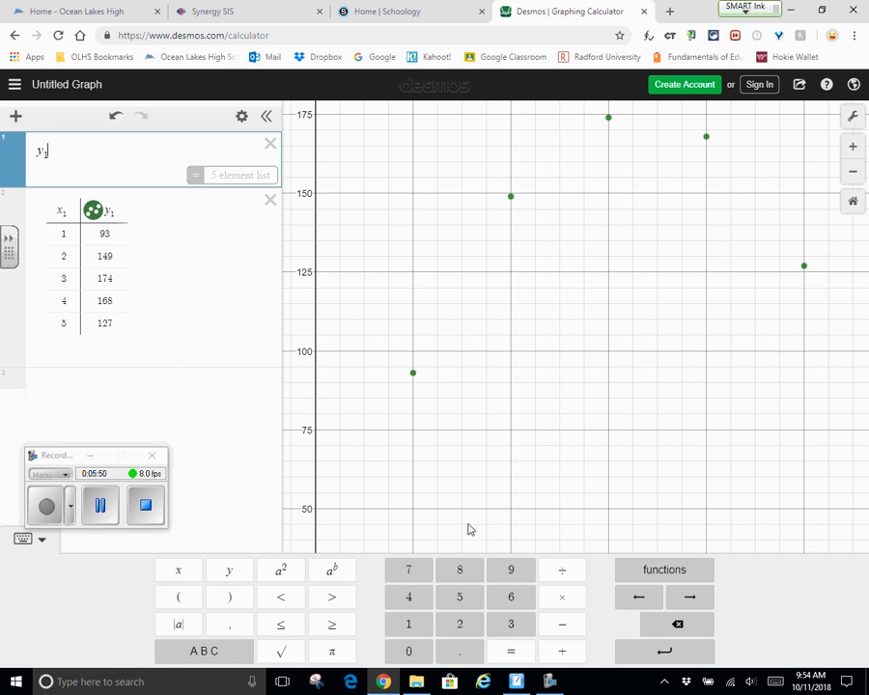
{"action": "left_click", "coordinate": [654, 577]}
{"action": "left_click", "coordinate": [681, 364]}
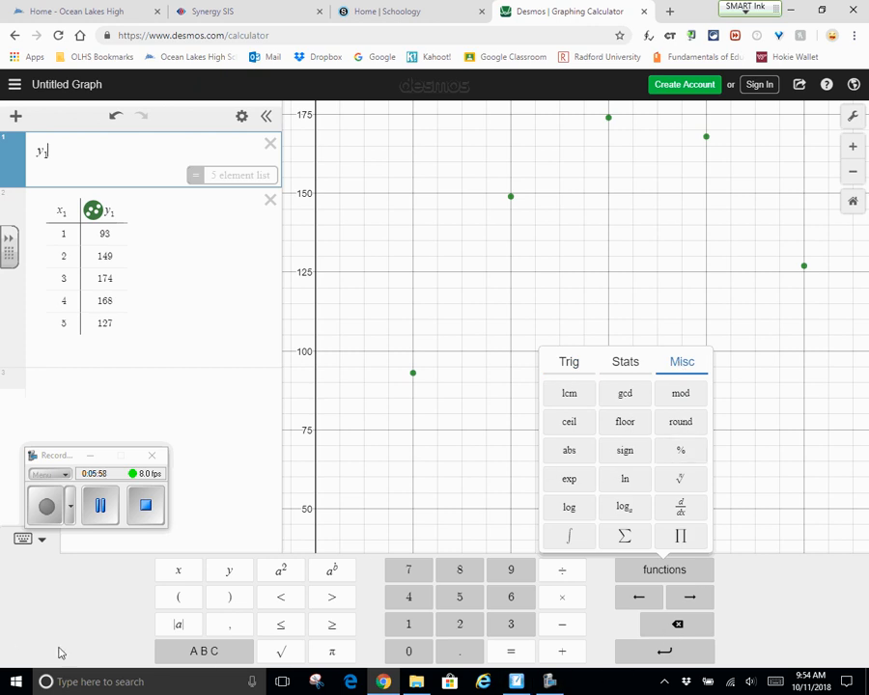
{"action": "left_click", "coordinate": [204, 654]}
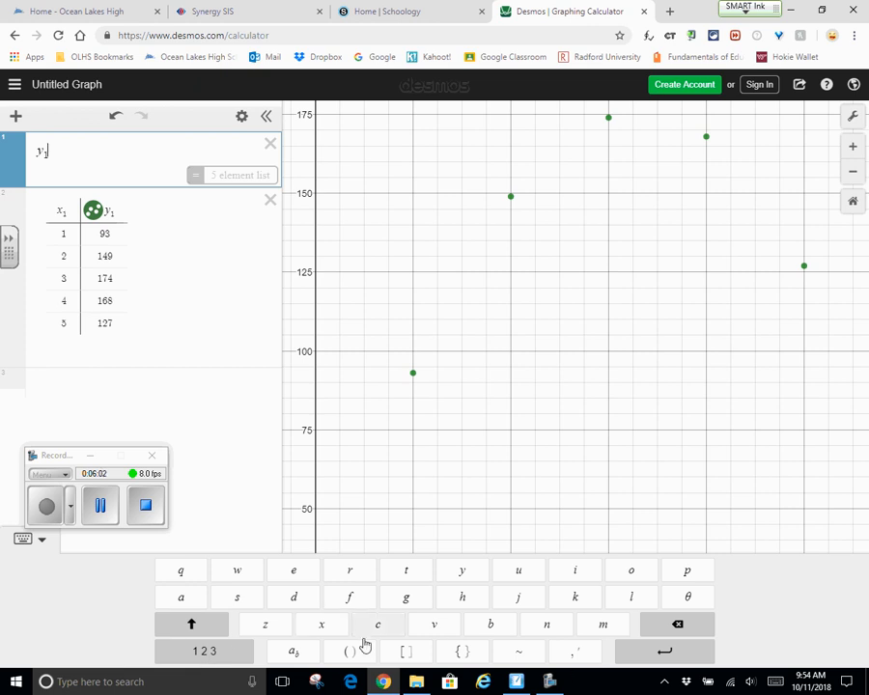
{"action": "left_click", "coordinate": [523, 660]}
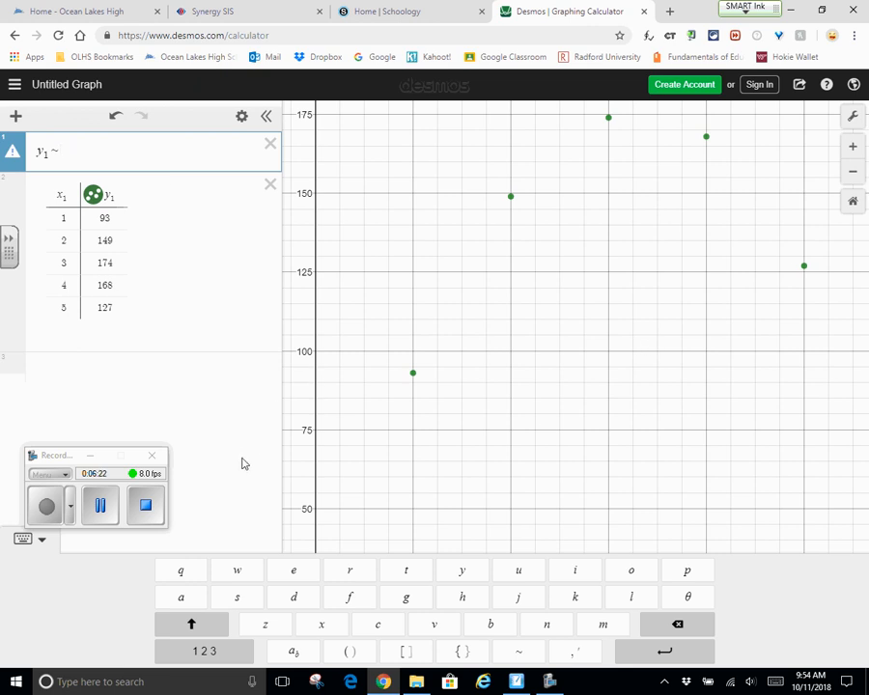
Complete the regression with the first answer option as −16.07(x₁ − 3)² + 174, giving x the subscript 1
{"action": "left_click", "coordinate": [204, 652]}
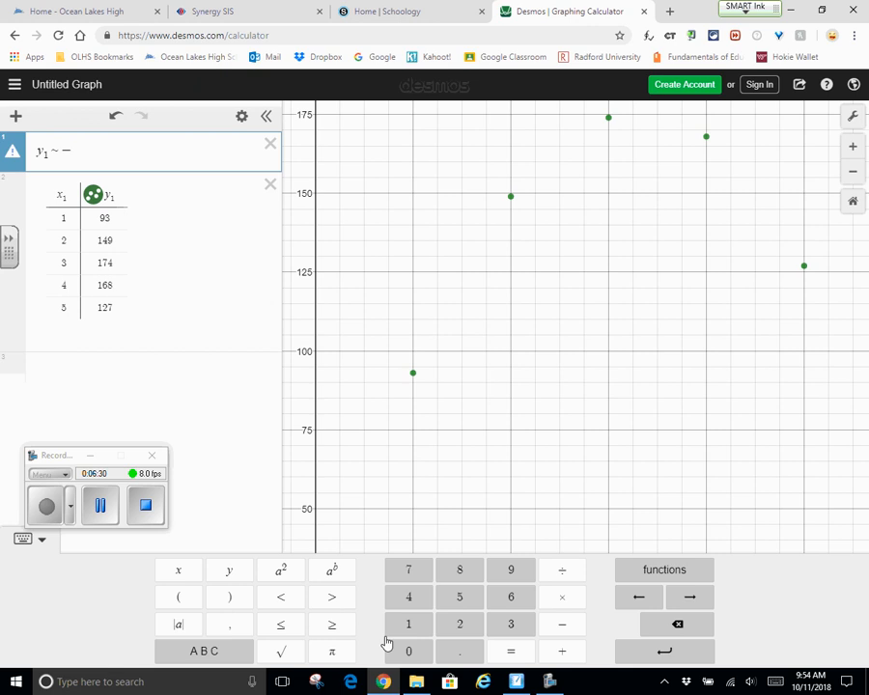
{"action": "type", "text": "6.0"}
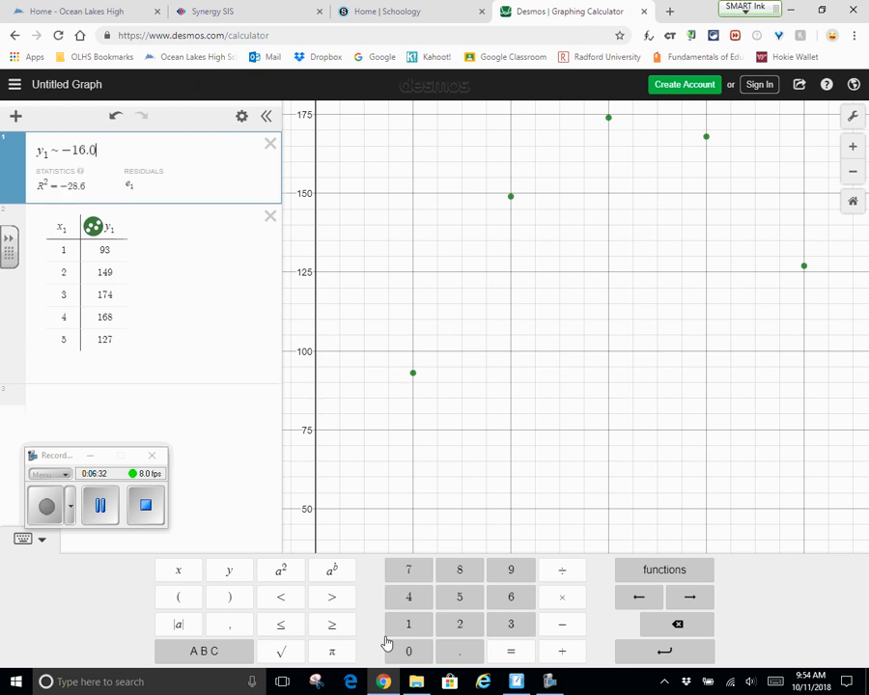
{"action": "type", "text": "7"}
{"action": "type", "text": "(x-3"}
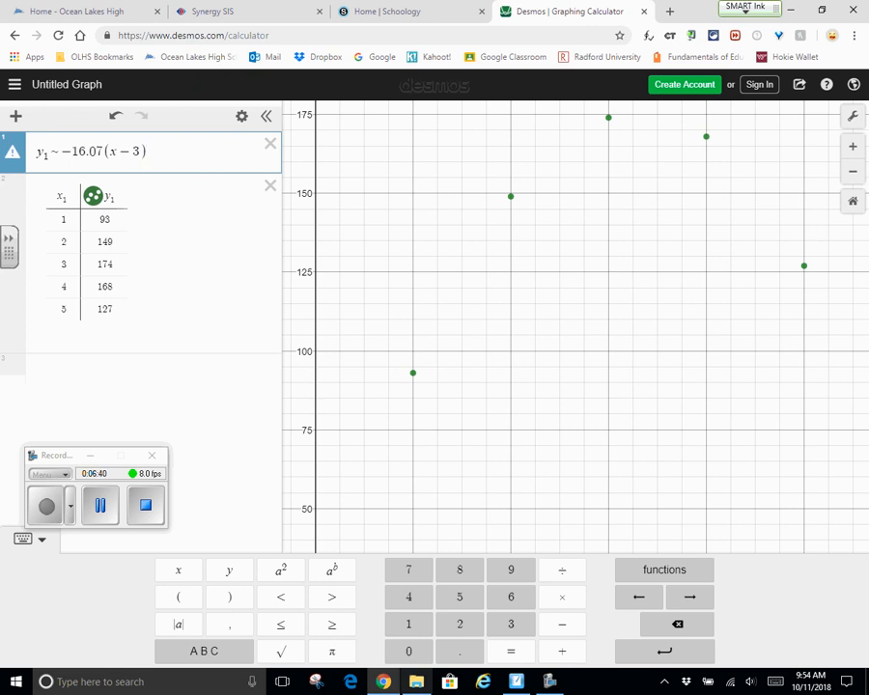
{"action": "left_click", "coordinate": [293, 577]}
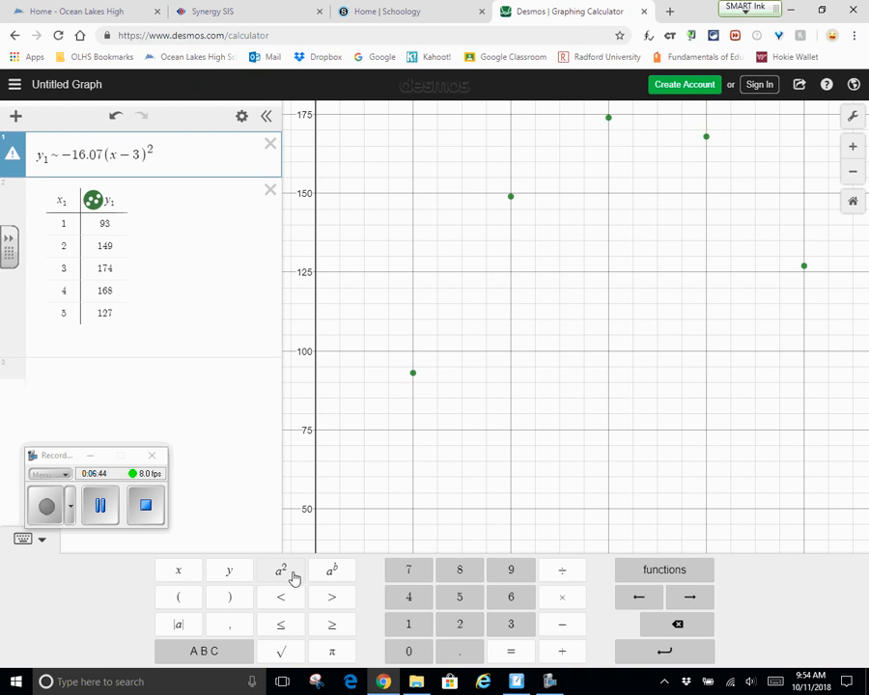
{"action": "type", "text": "+174"}
{"action": "key", "text": "Return"}
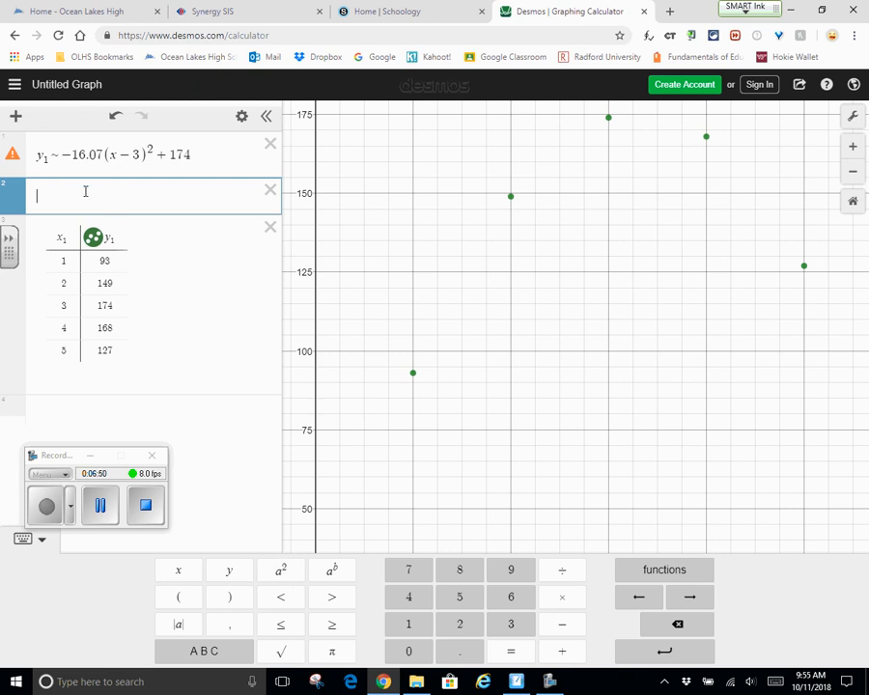
{"action": "left_click", "coordinate": [116, 156]}
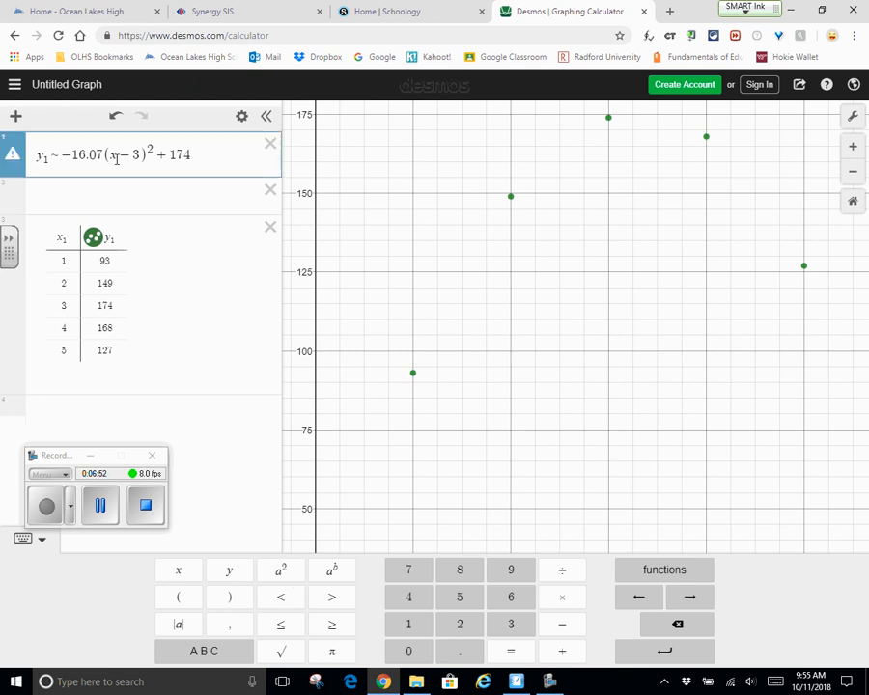
{"action": "type", "text": "_1"}
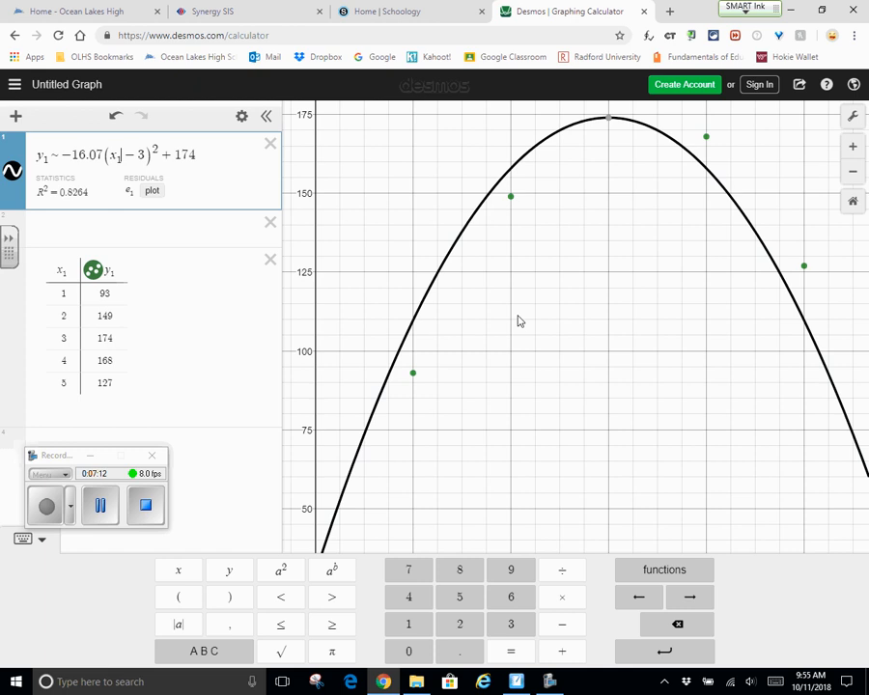
Check the answer equations in SMART Notebook, return to Desmos, and delete everything after −16.07 from the regression
{"action": "left_click", "coordinate": [518, 682]}
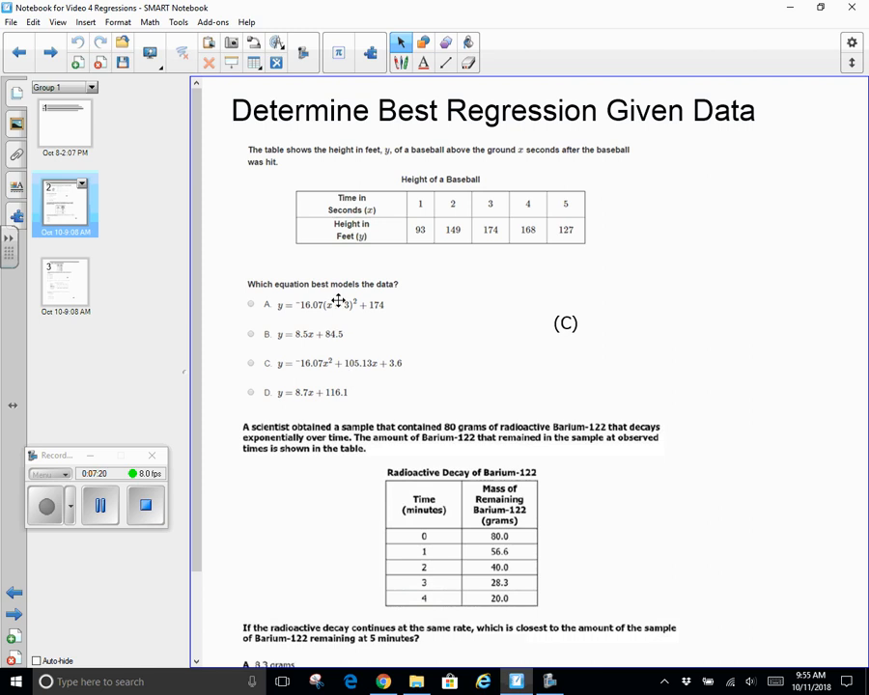
{"action": "left_click", "coordinate": [384, 682]}
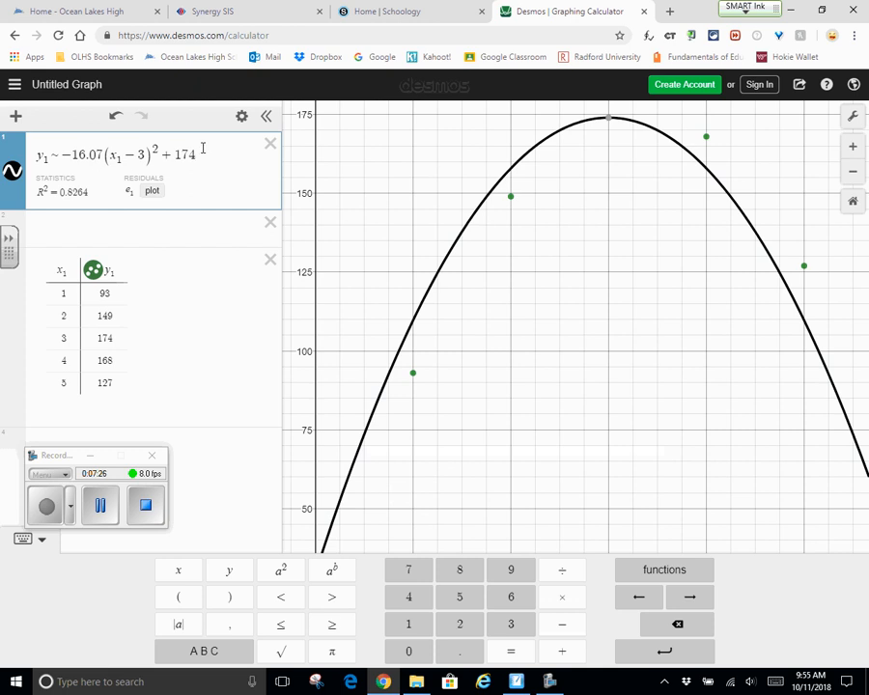
{"action": "key", "text": "BackSpace"}
{"action": "key", "text": "BackSpace"}
{"action": "key", "text": "BackSpace"}
{"action": "key", "text": "BackSpace"}
{"action": "key", "text": "BackSpace"}
{"action": "key", "text": "BackSpace"}
{"action": "key", "text": "BackSpace"}
{"action": "key", "text": "BackSpace"}
{"action": "key", "text": "BackSpace"}
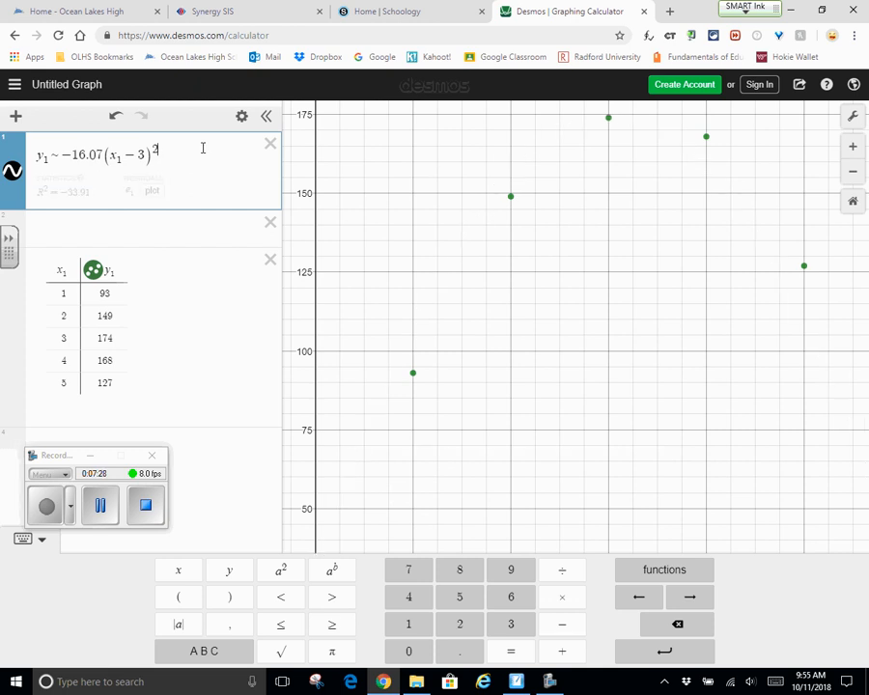
{"action": "key", "text": "BackSpace"}
{"action": "key", "text": "BackSpace"}
{"action": "key", "text": "BackSpace"}
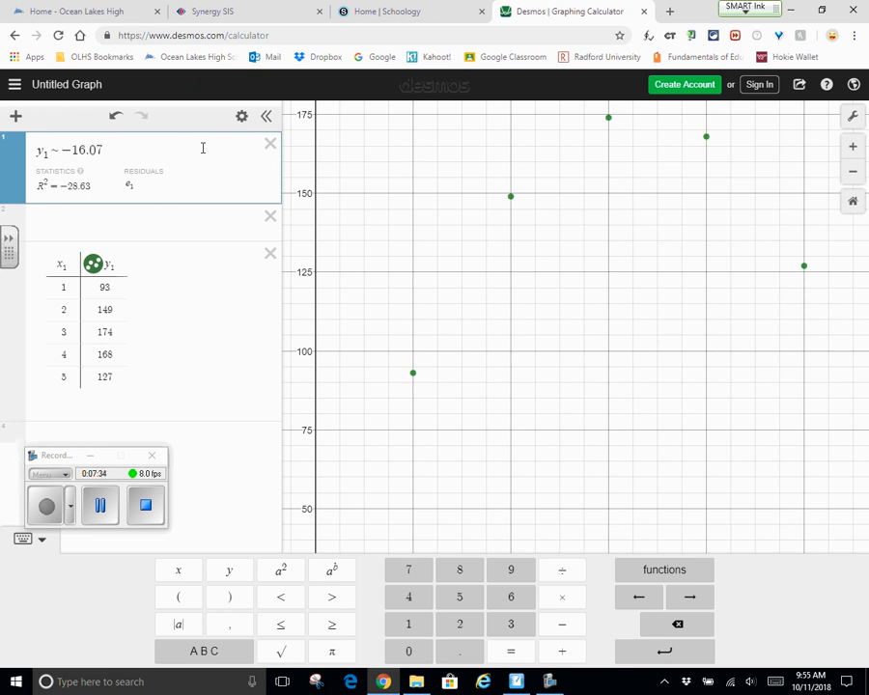
Extend the regression to answer option C, y₁ ~ −16.07x₁² + 105.13x₁ + 3.6
{"action": "type", "text": "x"}
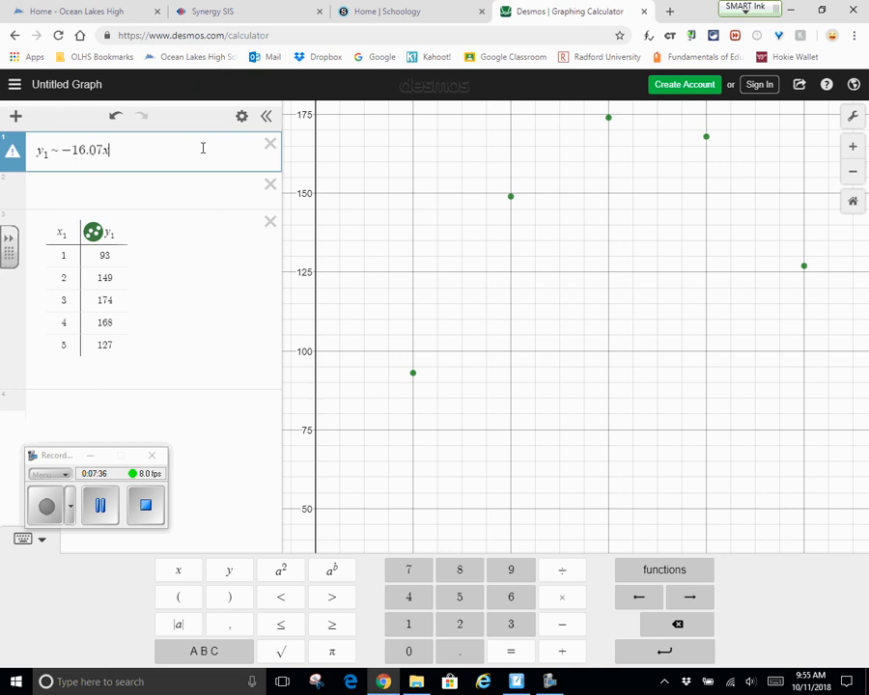
{"action": "type", "text": "1"}
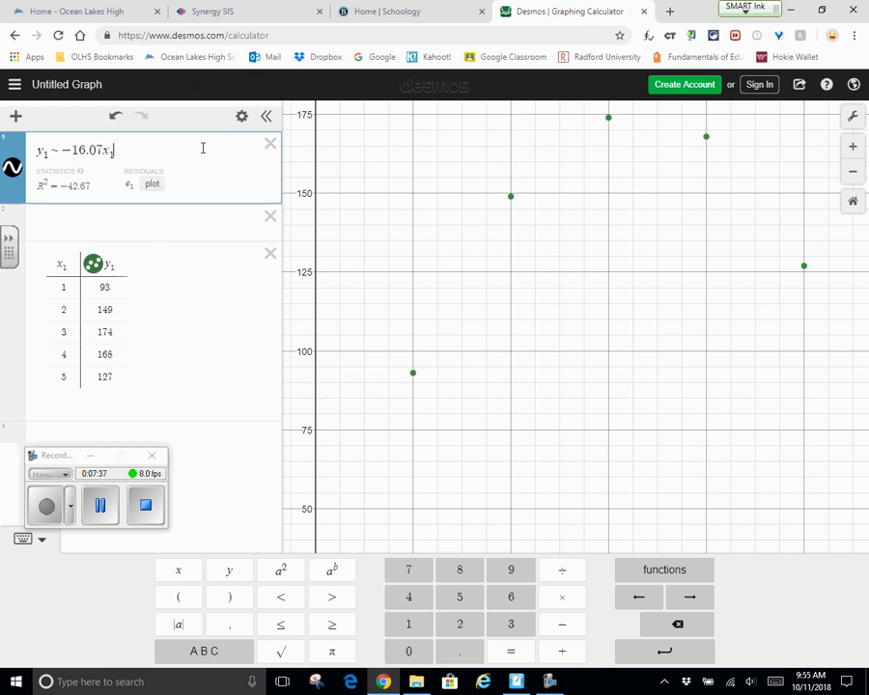
{"action": "left_click", "coordinate": [280, 570]}
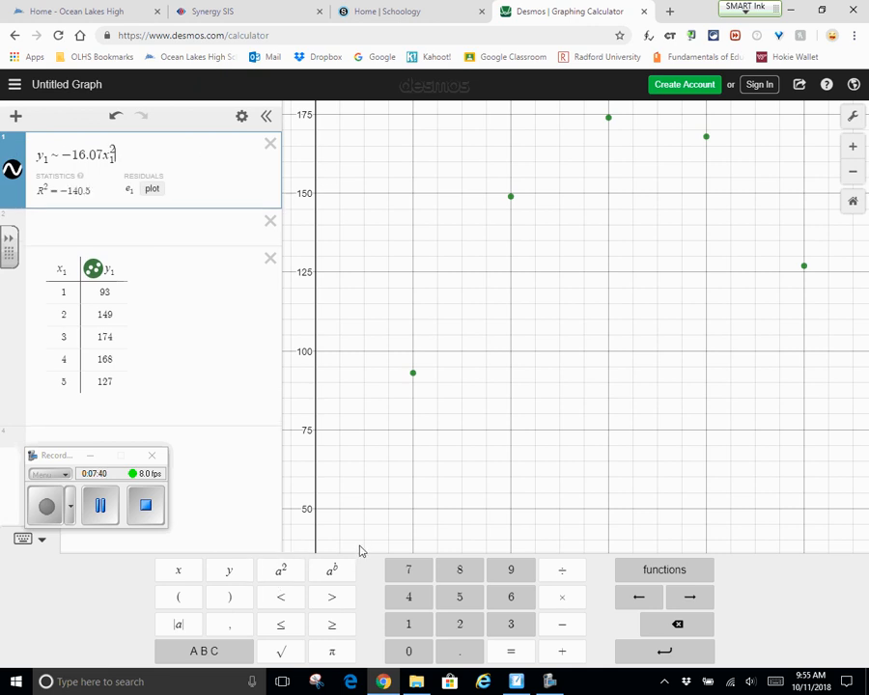
{"action": "type", "text": "+"}
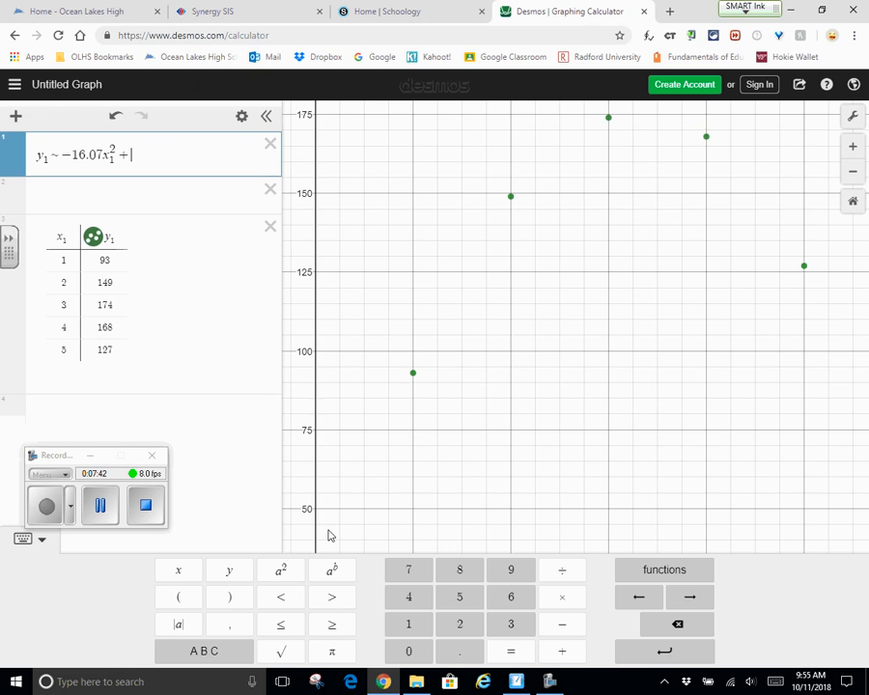
{"action": "type", "text": " 105."}
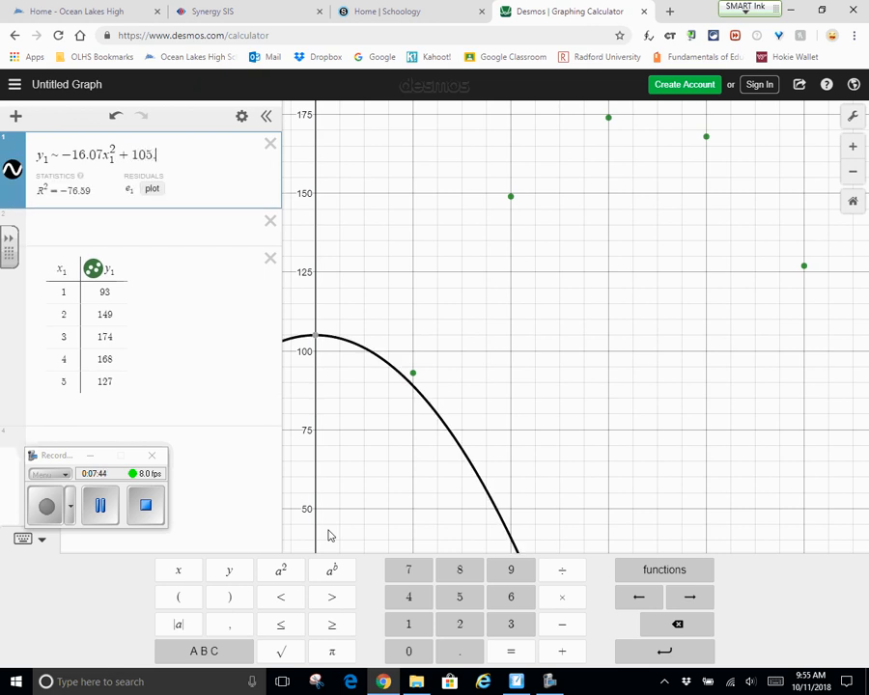
{"action": "type", "text": "13x"}
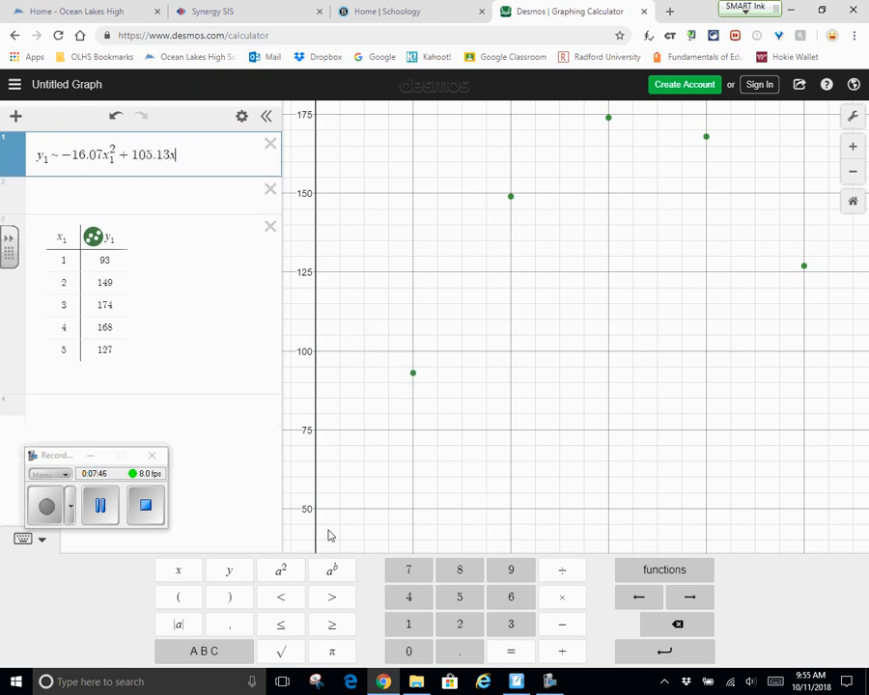
{"action": "type", "text": "1 "}
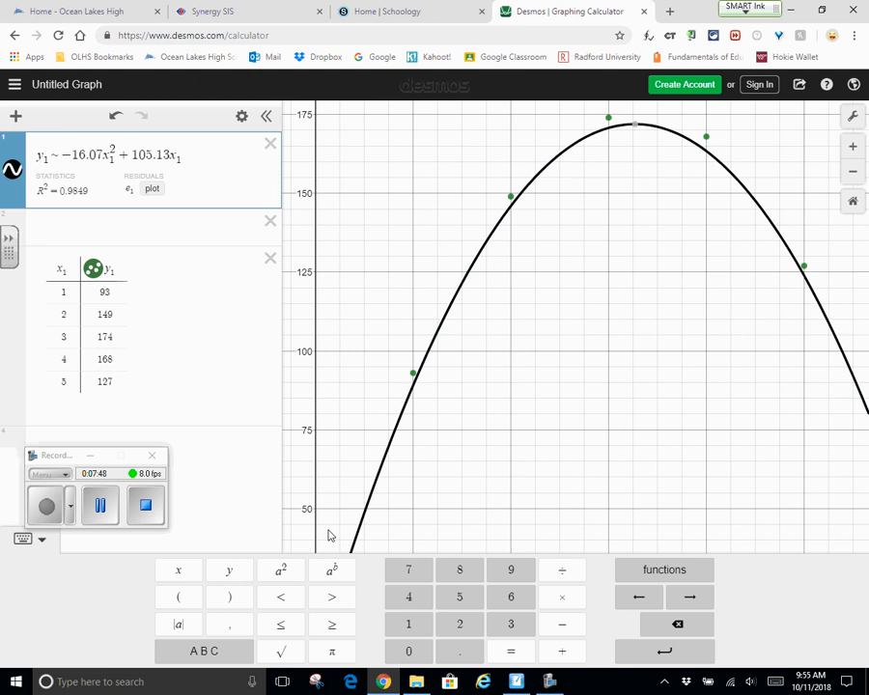
{"action": "type", "text": "+ 3.6"}
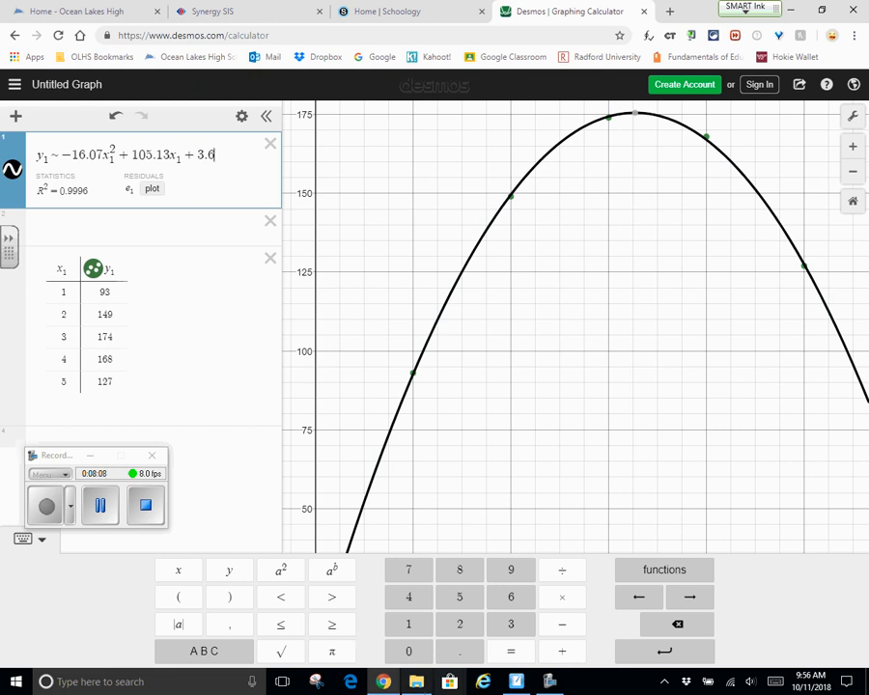
Compare the regression with the answer options in SMART Notebook, return to Desmos, and delete the regression expression
{"action": "left_click", "coordinate": [518, 681]}
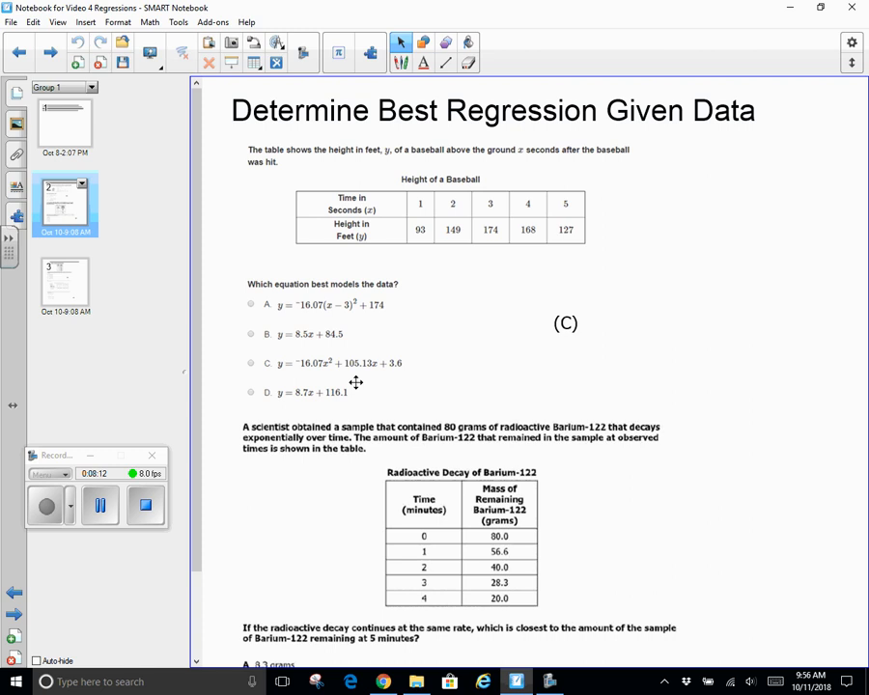
{"action": "left_click", "coordinate": [385, 682]}
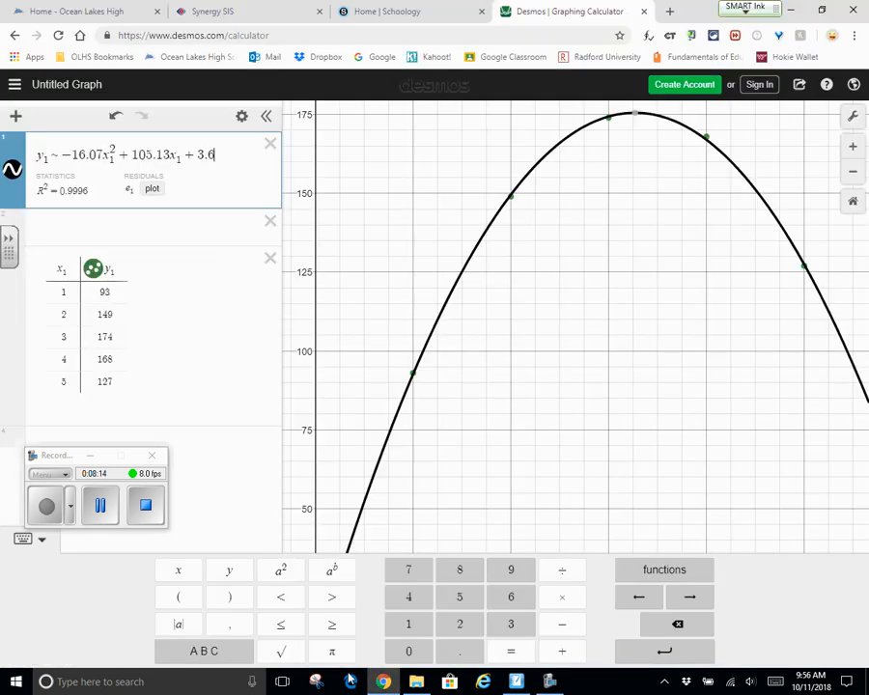
{"action": "left_click", "coordinate": [272, 144]}
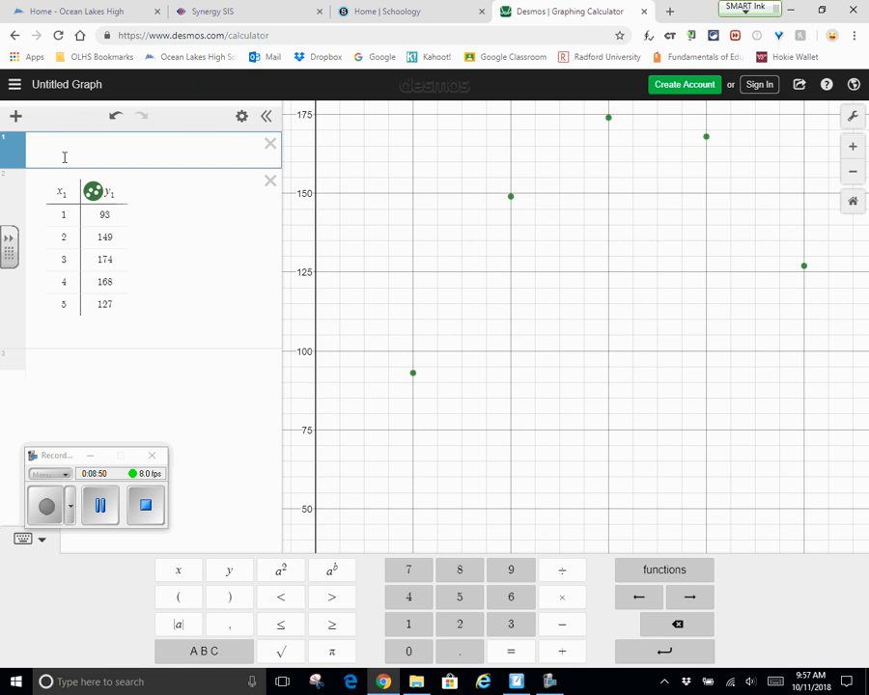
Enter the general quadratic regression y₁ ~ ax₁² + bx₁ + c in the empty expression above the table
{"action": "type", "text": "y_1"}
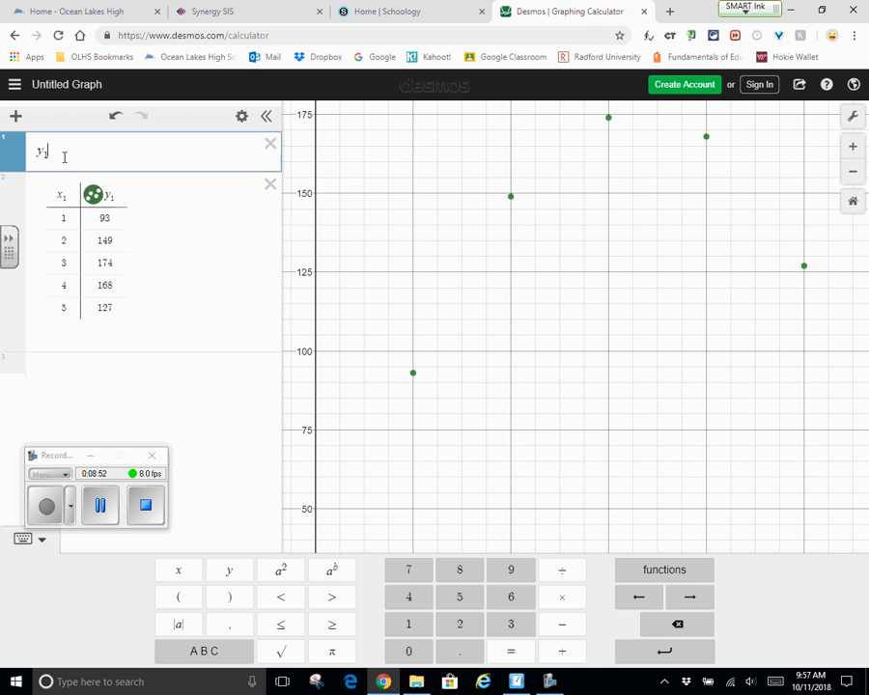
{"action": "left_click", "coordinate": [217, 664]}
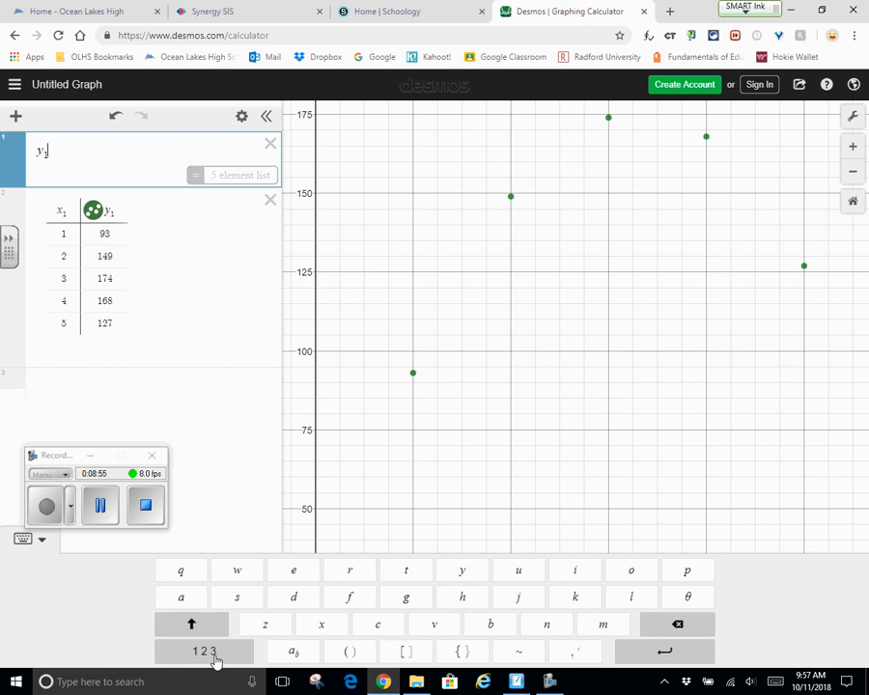
{"action": "left_click", "coordinate": [519, 652]}
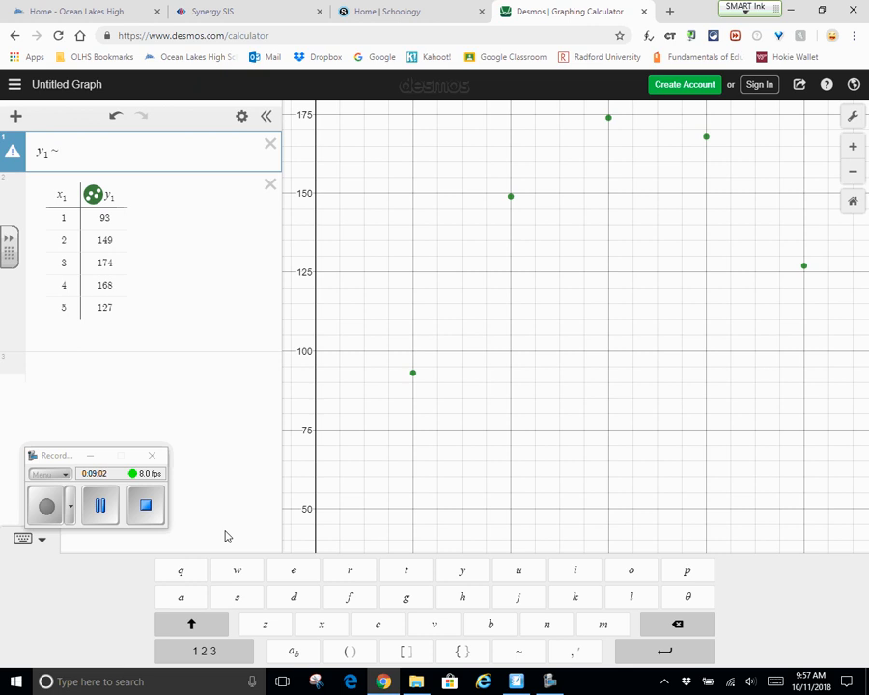
{"action": "type", "text": "ax1"}
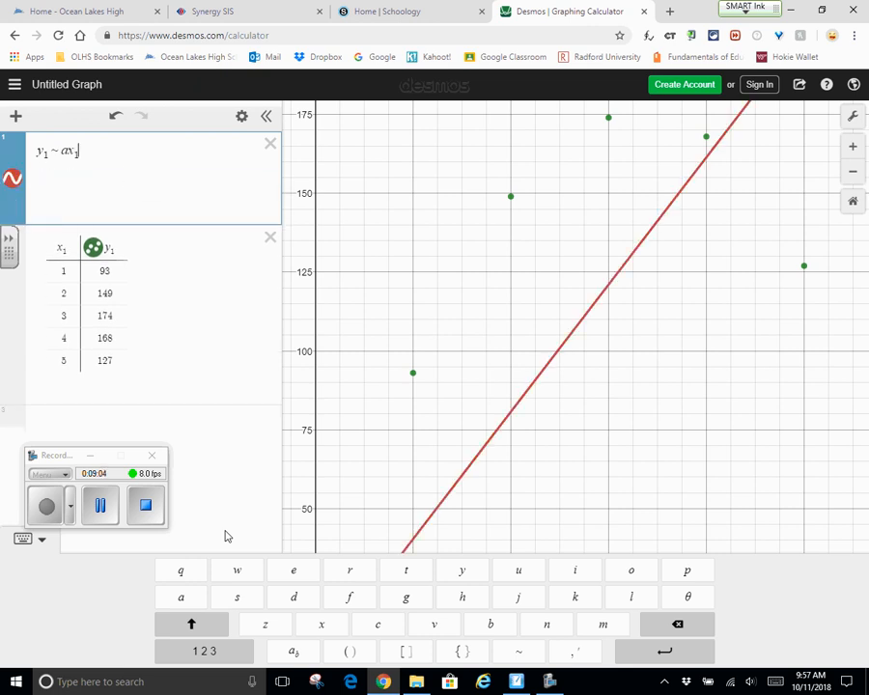
{"action": "left_click", "coordinate": [205, 652]}
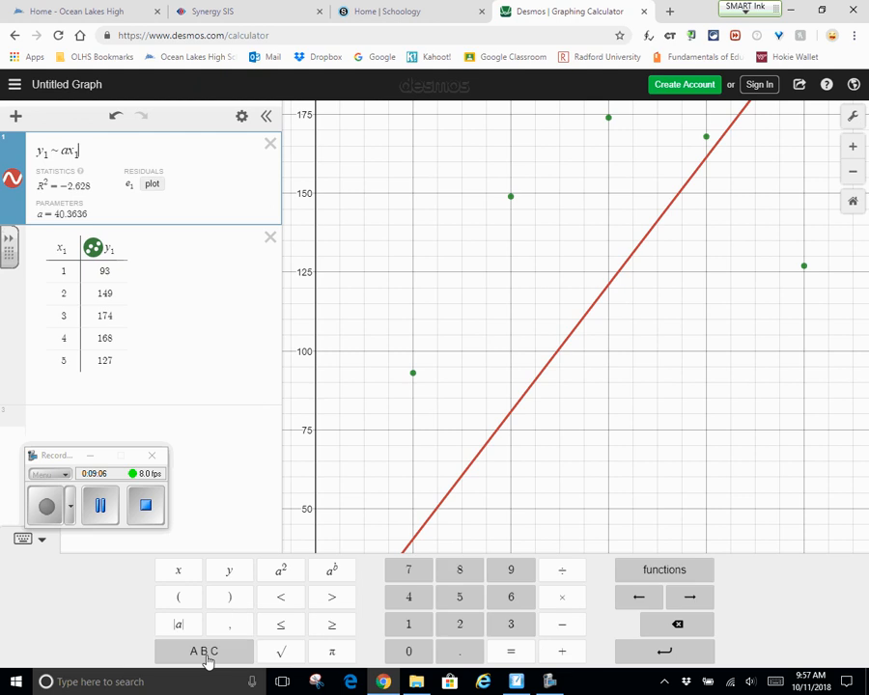
{"action": "left_click", "coordinate": [288, 574]}
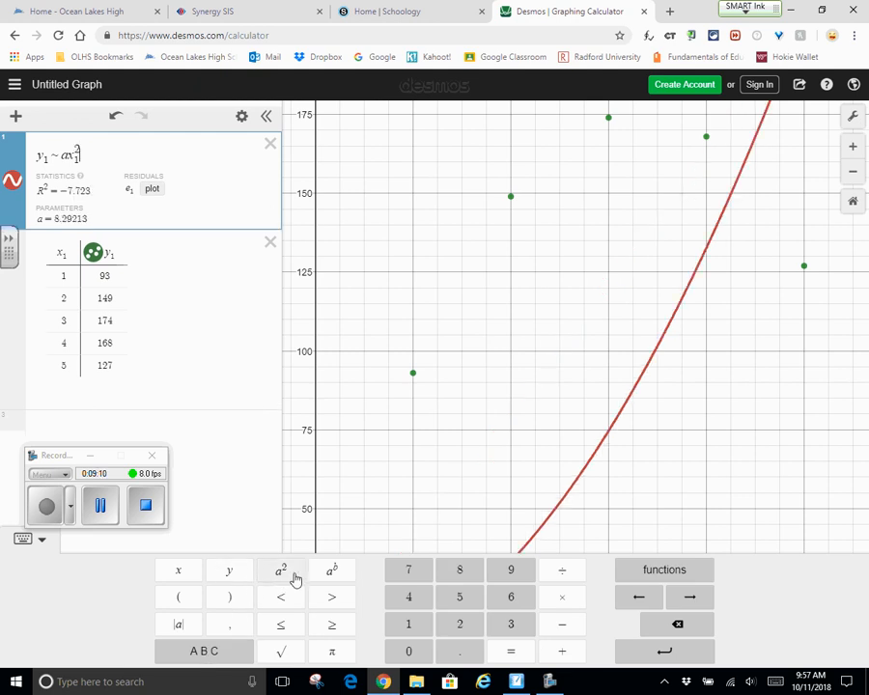
{"action": "key", "text": "Right"}
{"action": "type", "text": "+ bx"}
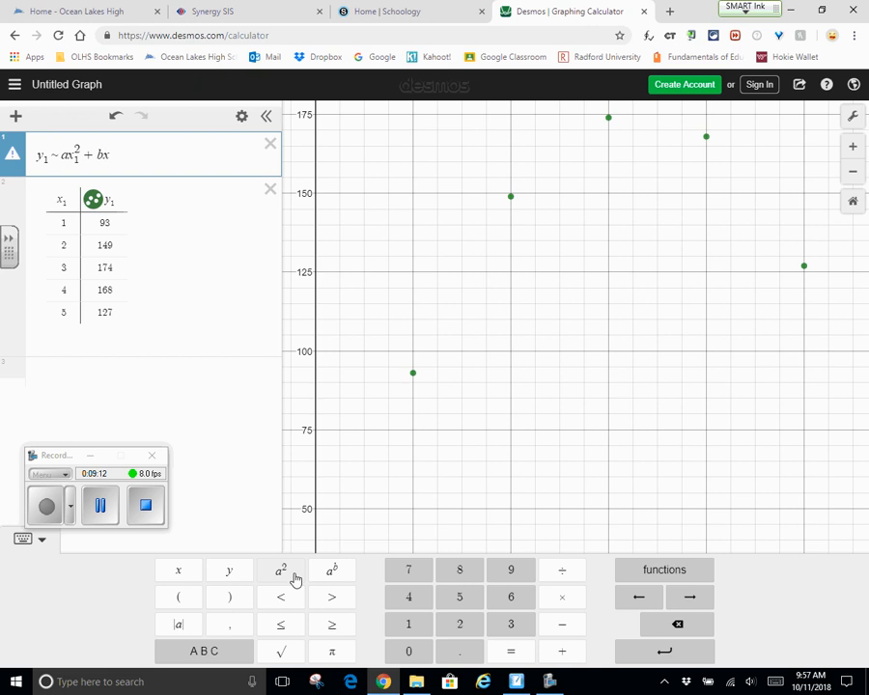
{"action": "type", "text": "_1 + c"}
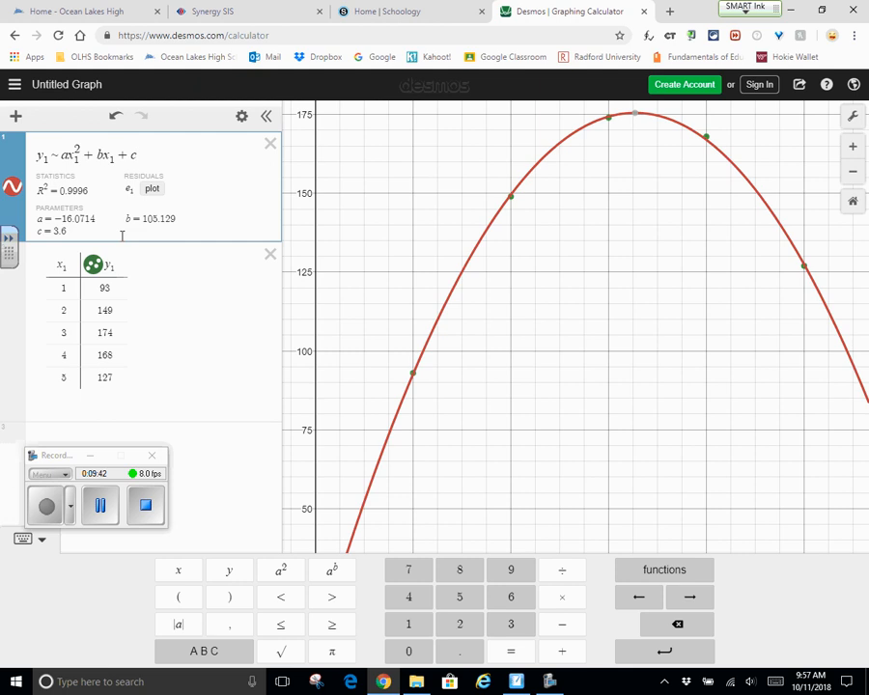
Switch to SMART Notebook and read the Barium-122 radioactive decay problem below the baseball question
{"action": "left_click", "coordinate": [516, 682]}
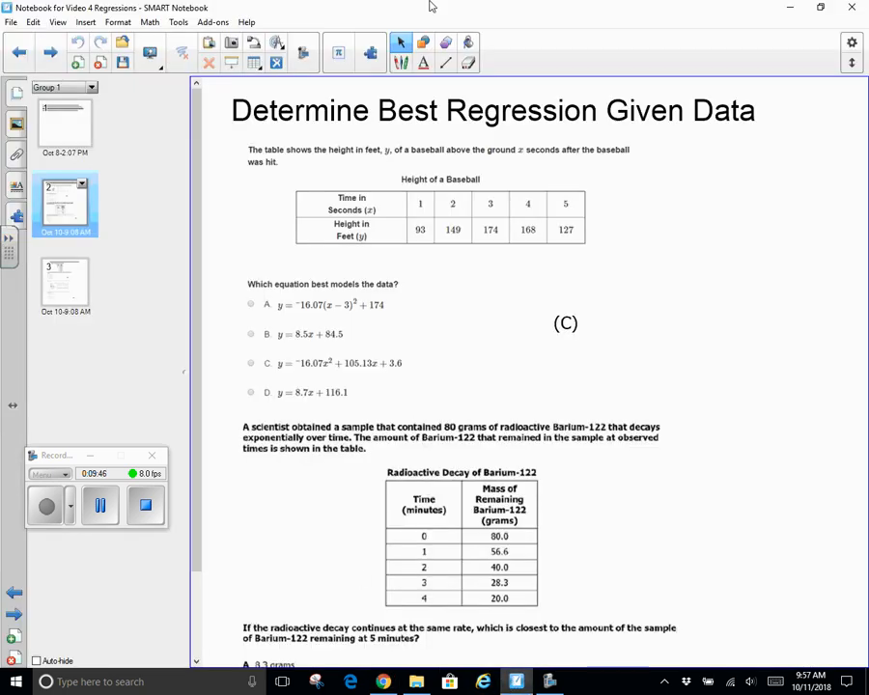
{"action": "scroll", "coordinate": [717, 373], "scroll_direction": "down", "scroll_amount": 3}
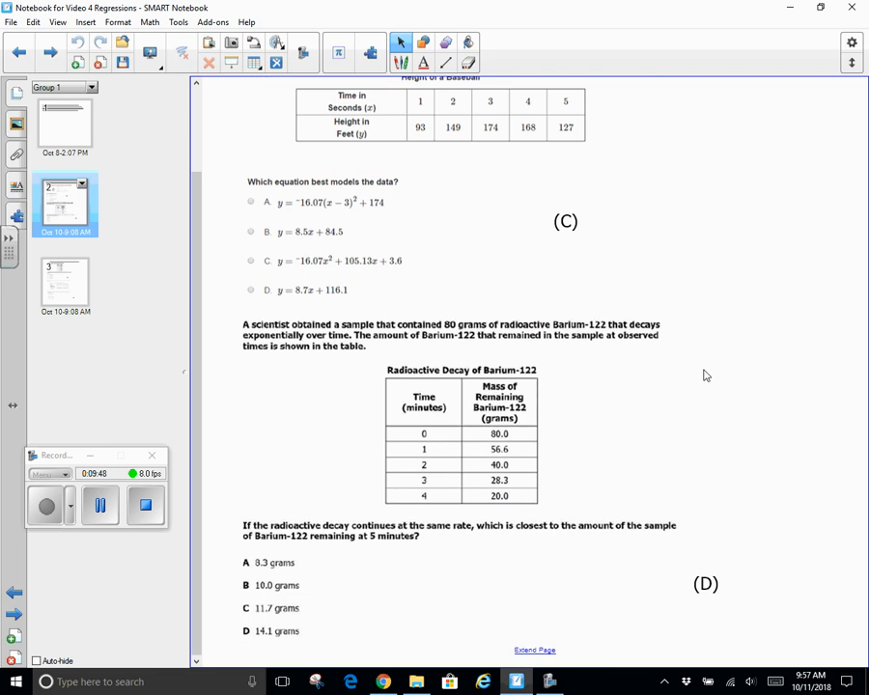
{"action": "scroll", "coordinate": [558, 659], "scroll_direction": "down", "scroll_amount": 5}
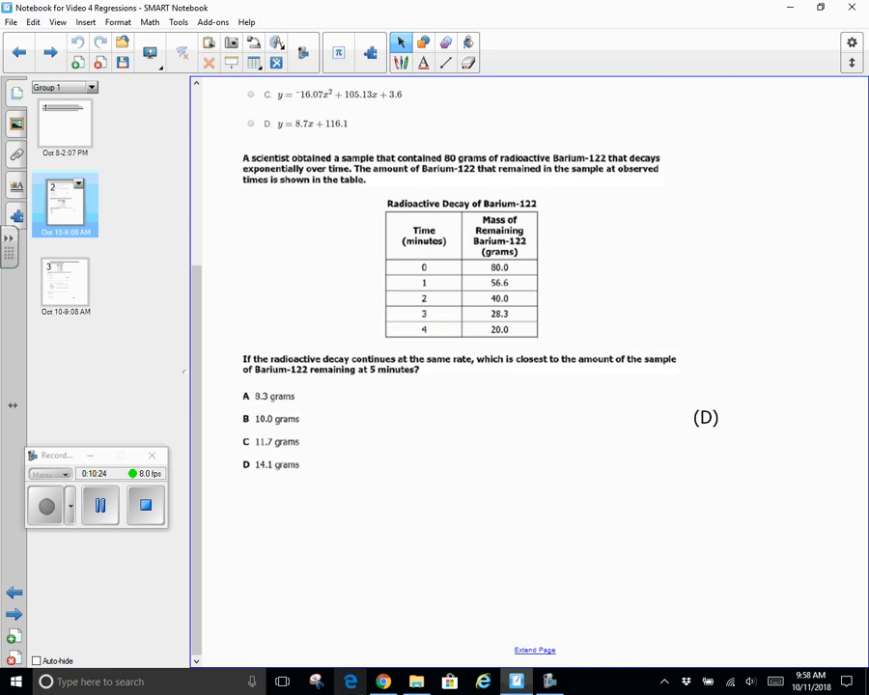
Return to Desmos and delete the baseball data table and its quadratic regression
{"action": "left_click", "coordinate": [383, 682]}
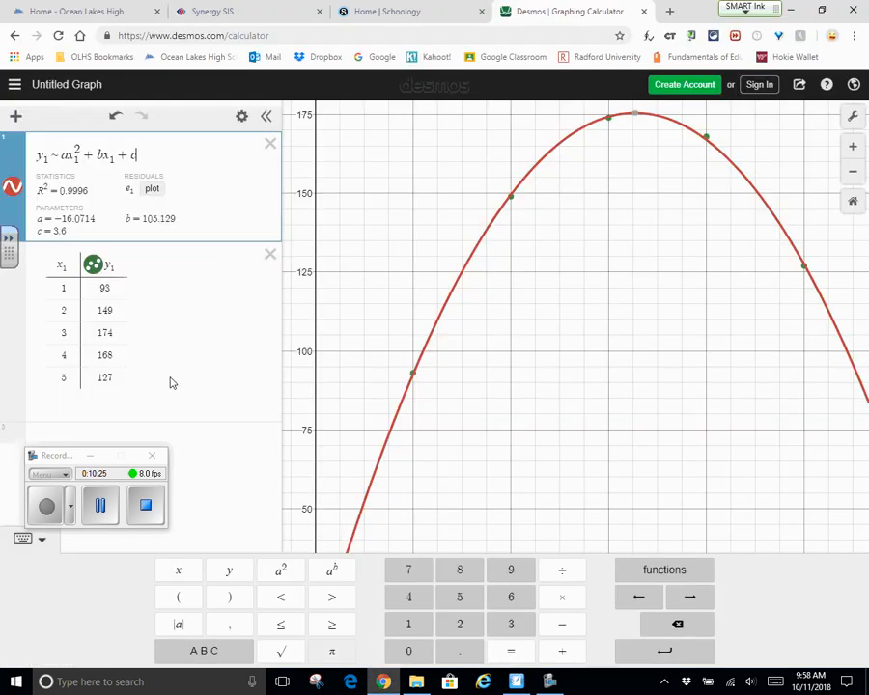
{"action": "left_click", "coordinate": [269, 254]}
{"action": "left_click", "coordinate": [270, 147]}
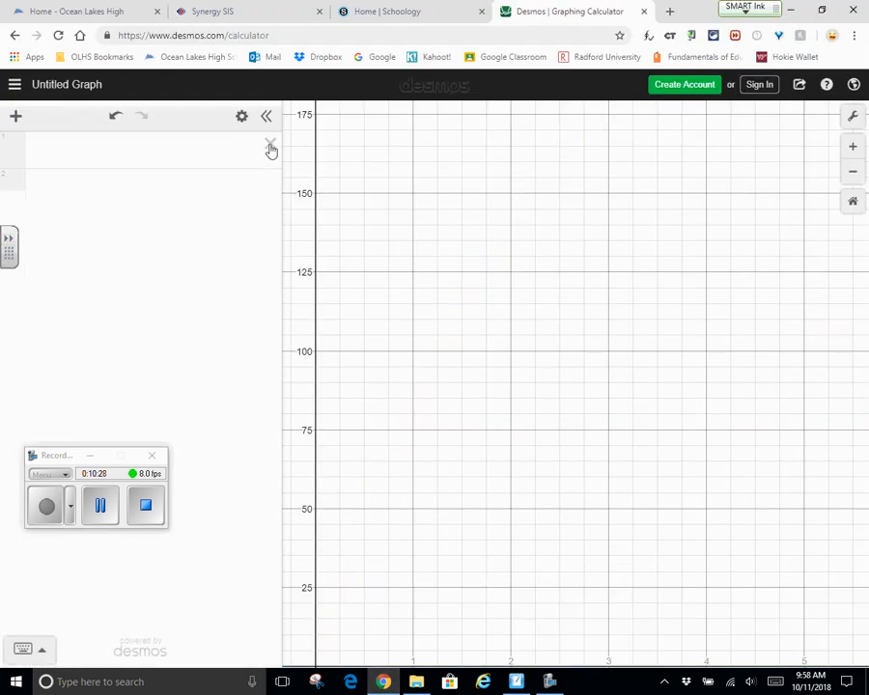
Add a new table and fill its x₁ column with the times 0, 1, 2, 3 and 4
{"action": "left_click", "coordinate": [16, 117]}
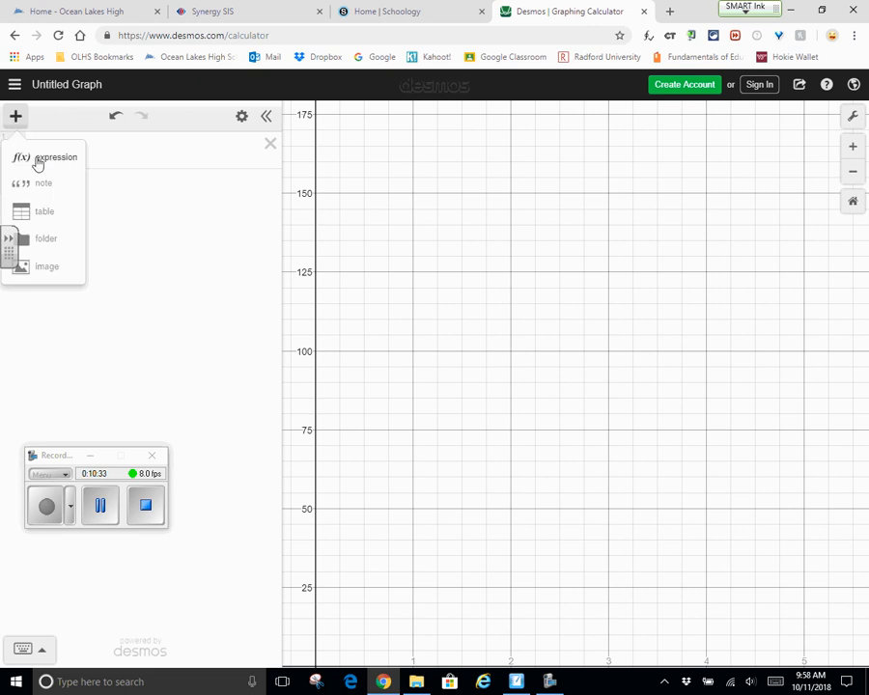
{"action": "left_click", "coordinate": [43, 214]}
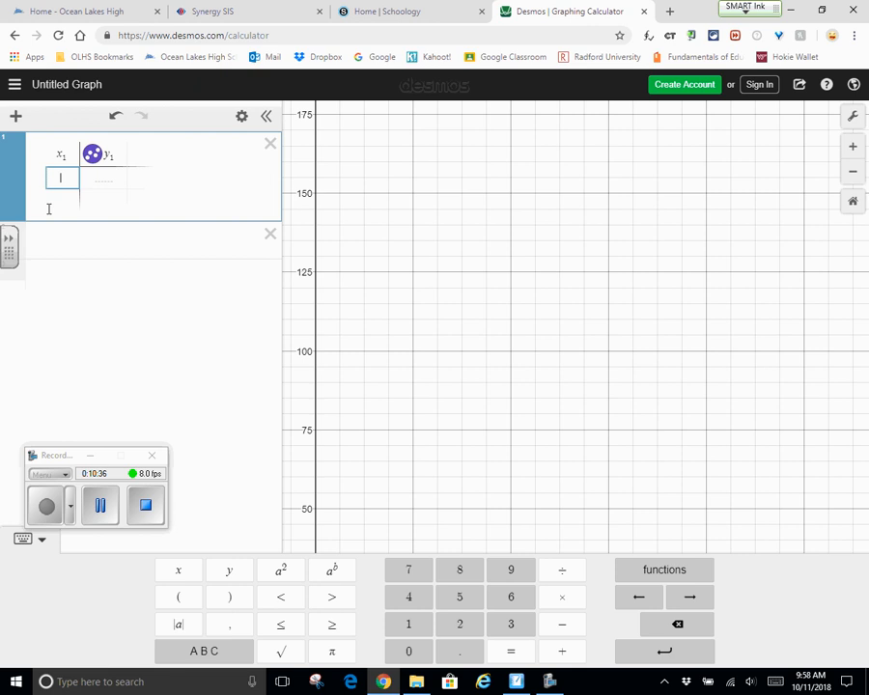
{"action": "type", "text": "0"}
{"action": "key", "text": "Return"}
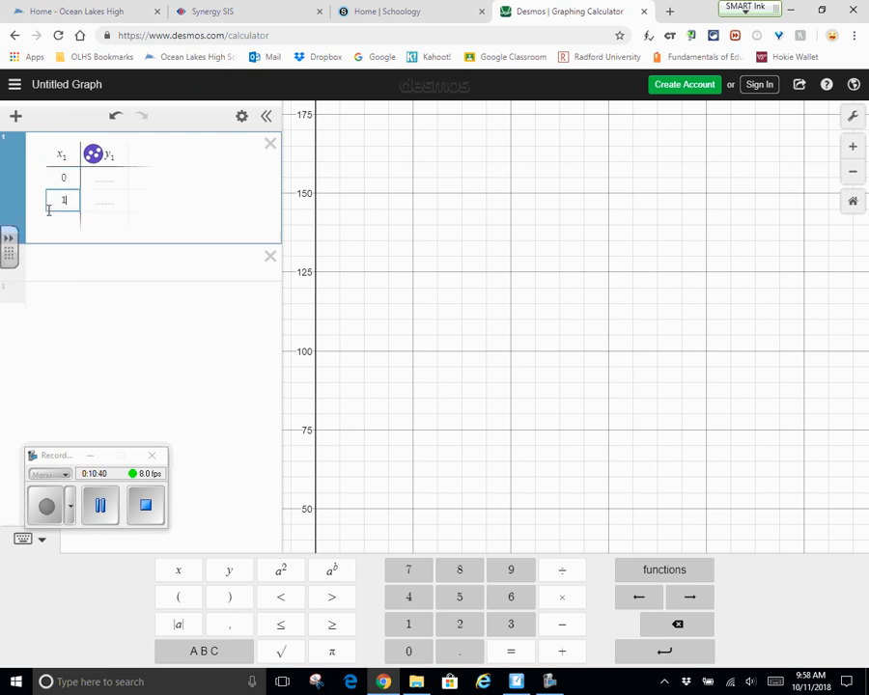
{"action": "type", "text": "1"}
{"action": "key", "text": "Return"}
{"action": "type", "text": "2"}
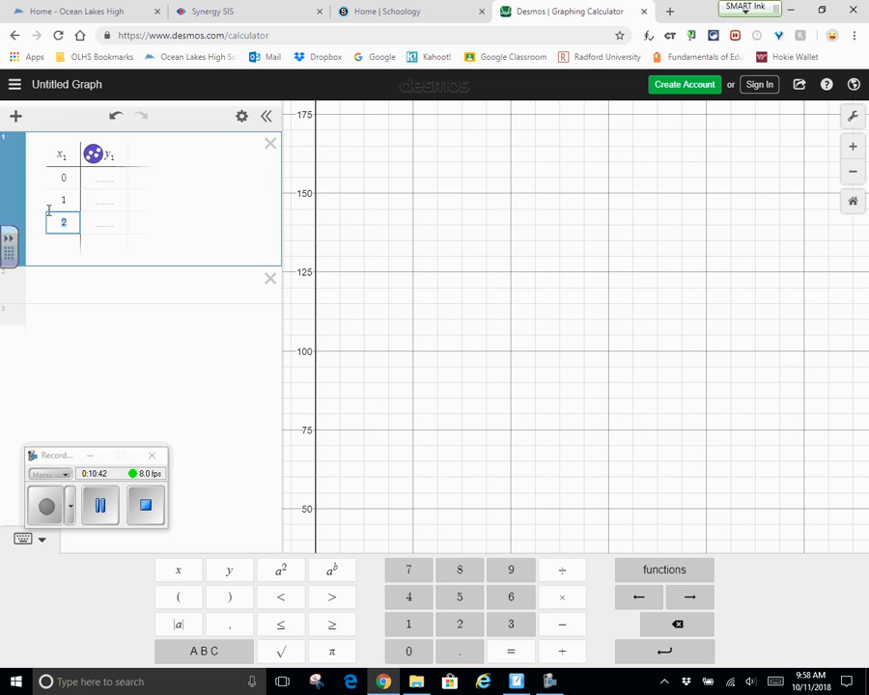
{"action": "key", "text": "Return"}
{"action": "type", "text": "3"}
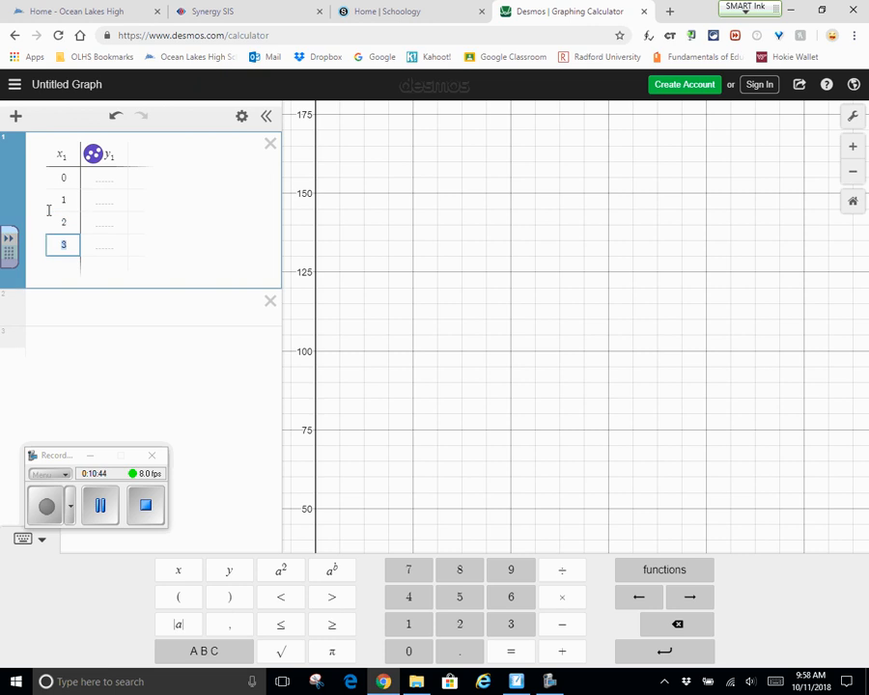
{"action": "key", "text": "Return"}
{"action": "type", "text": "4"}
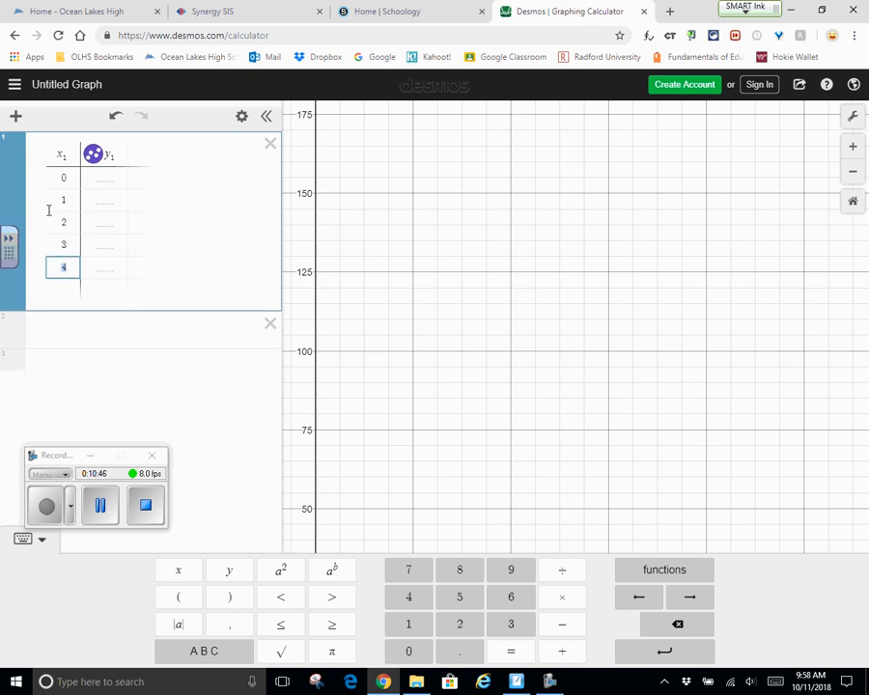
Fill the table's y₁ column with the Barium-122 masses 80, 56.6, 40, 28.3 and 20
{"action": "left_click", "coordinate": [102, 181]}
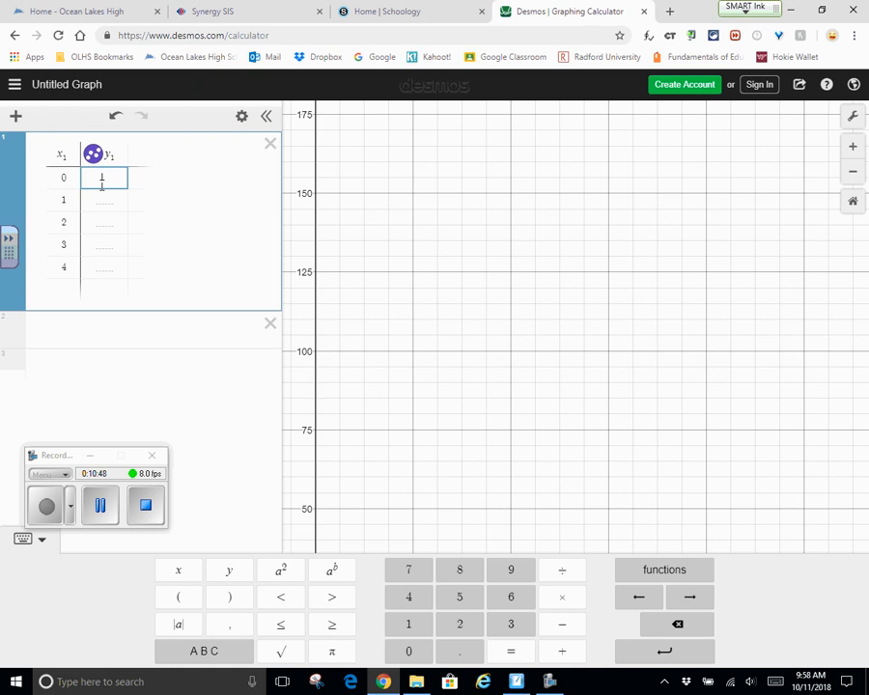
{"action": "type", "text": "80"}
{"action": "key", "text": "Return"}
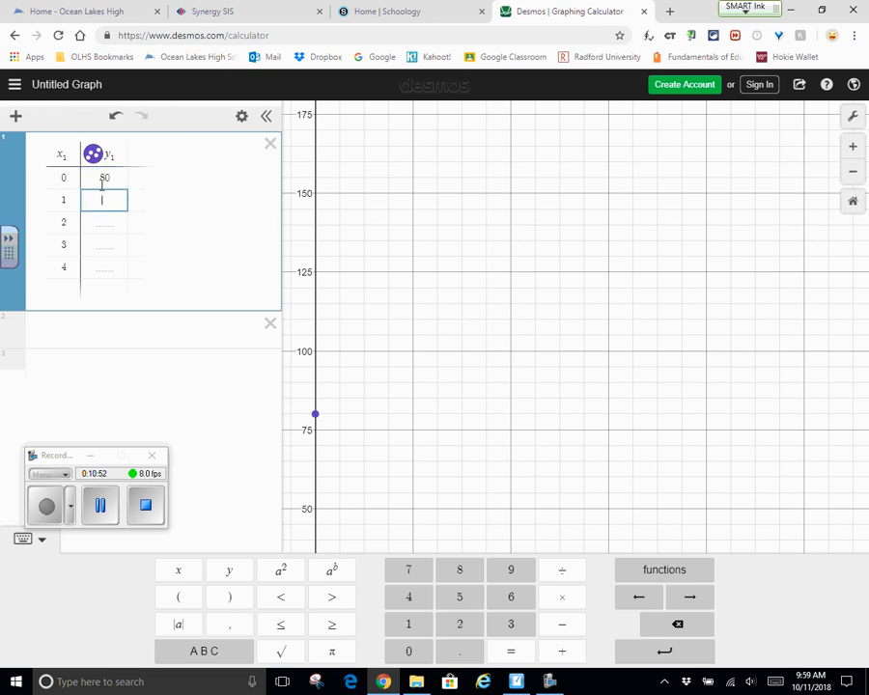
{"action": "type", "text": "56.6"}
{"action": "key", "text": "Return"}
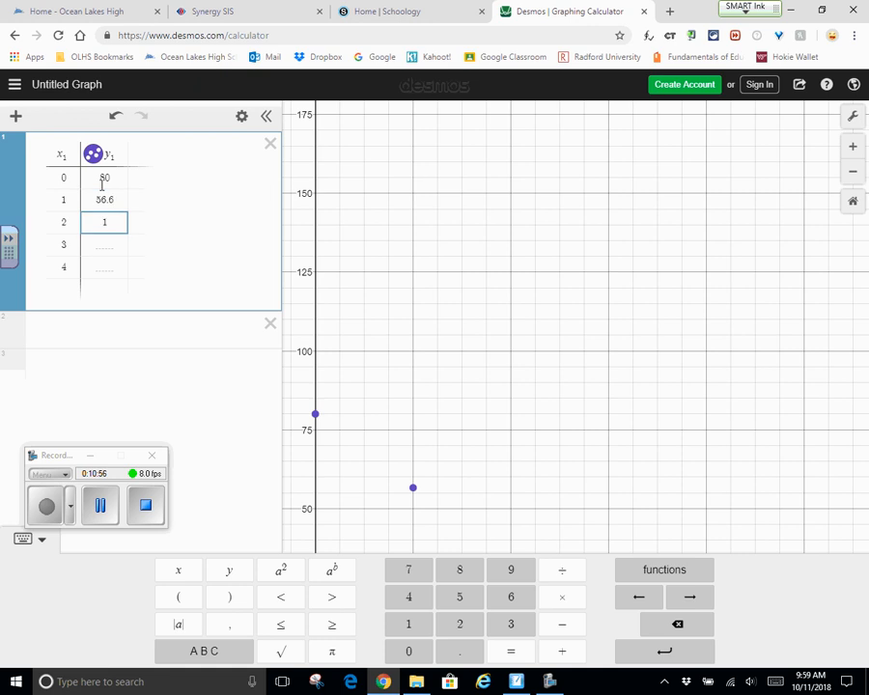
{"action": "type", "text": "40"}
{"action": "key", "text": "Return"}
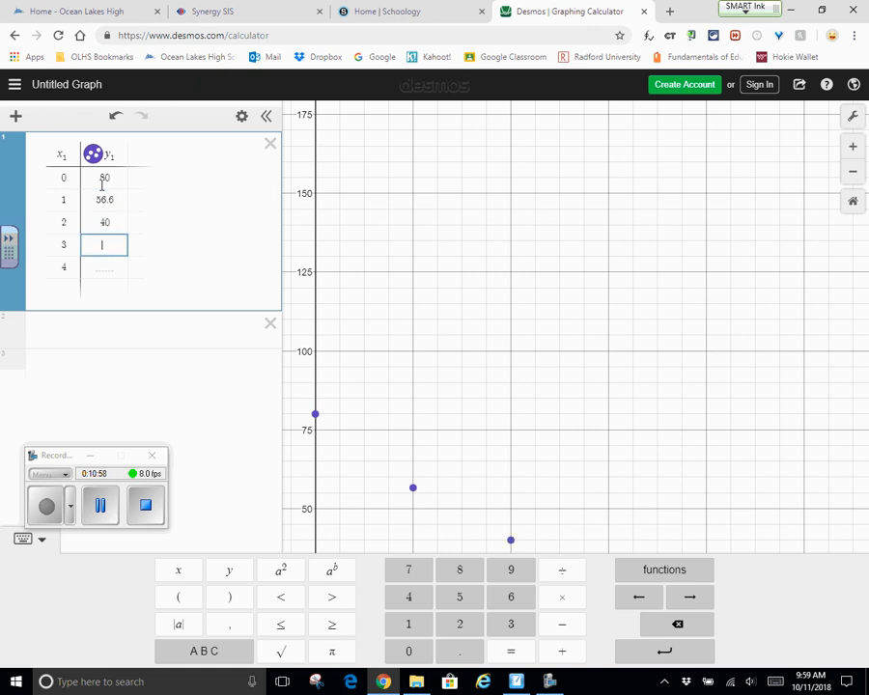
{"action": "type", "text": "28.3"}
{"action": "key", "text": "Return"}
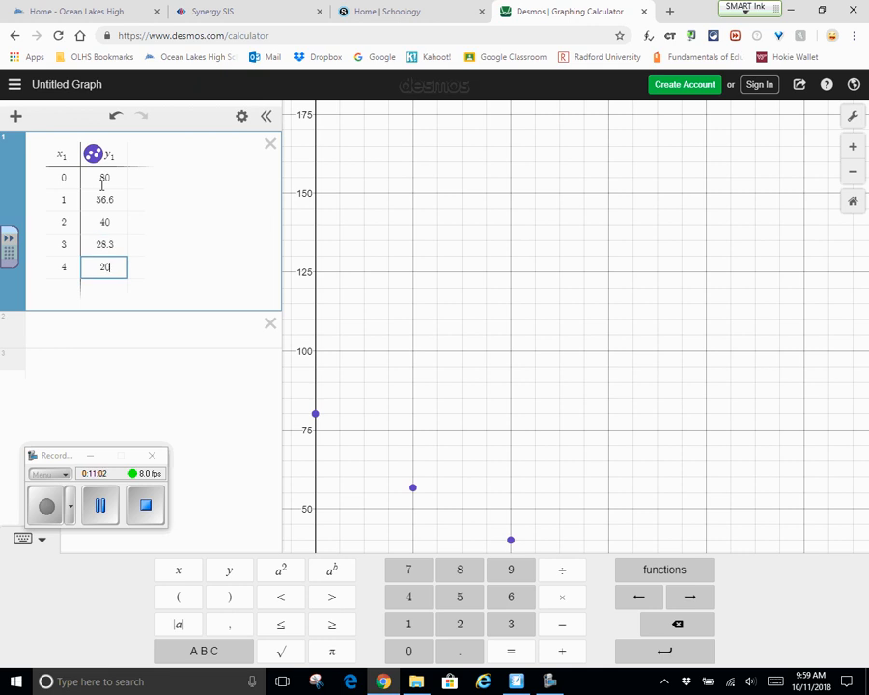
{"action": "key", "text": "Return"}
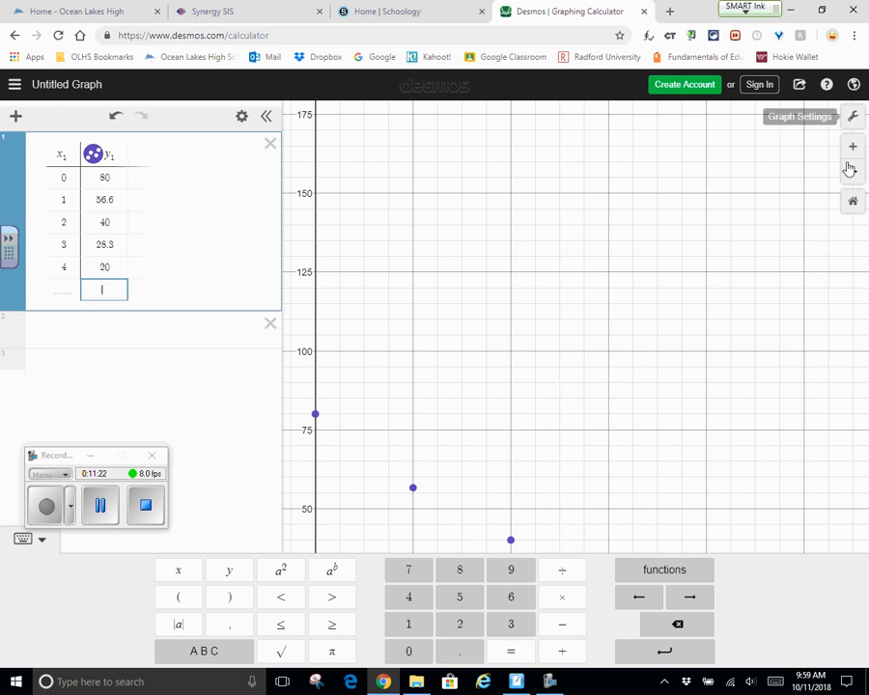
Bring all five data points into view on the graph and check the axis ranges and steps in the graph settings
{"action": "left_click", "coordinate": [545, 311]}
{"action": "left_click_drag", "start_coordinate": [546, 311], "coordinate": [576, 284]}
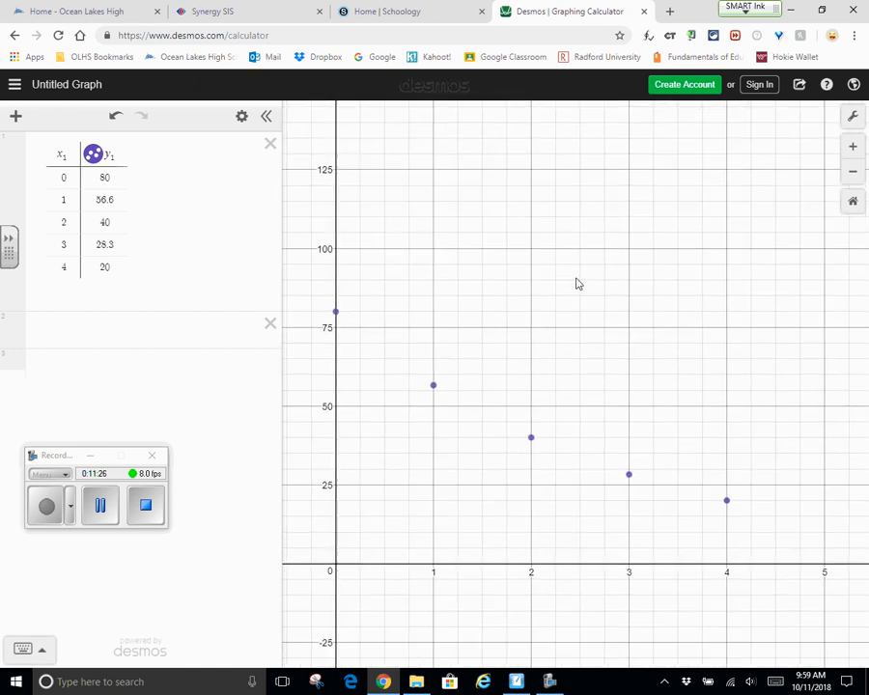
{"action": "left_click", "coordinate": [852, 120]}
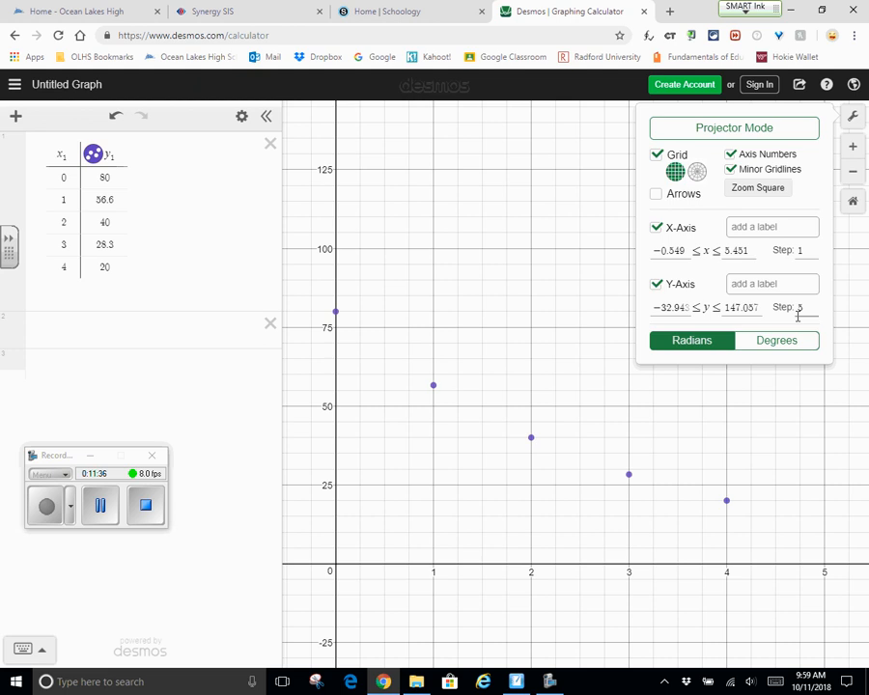
{"action": "left_click", "coordinate": [502, 251]}
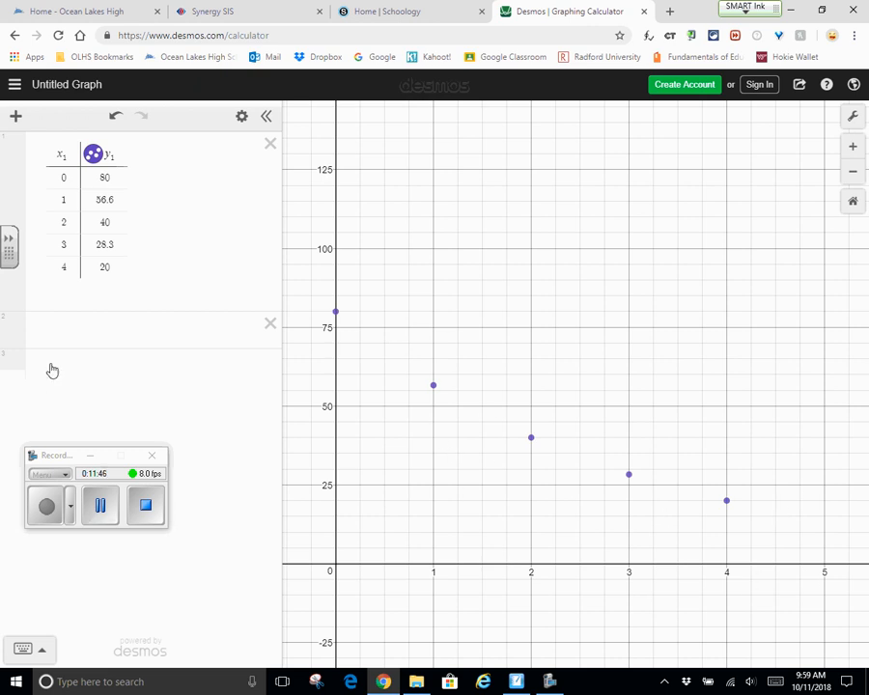
Begin a regression in the empty expression line below the table with y₁ ~ a
{"action": "left_click", "coordinate": [113, 330]}
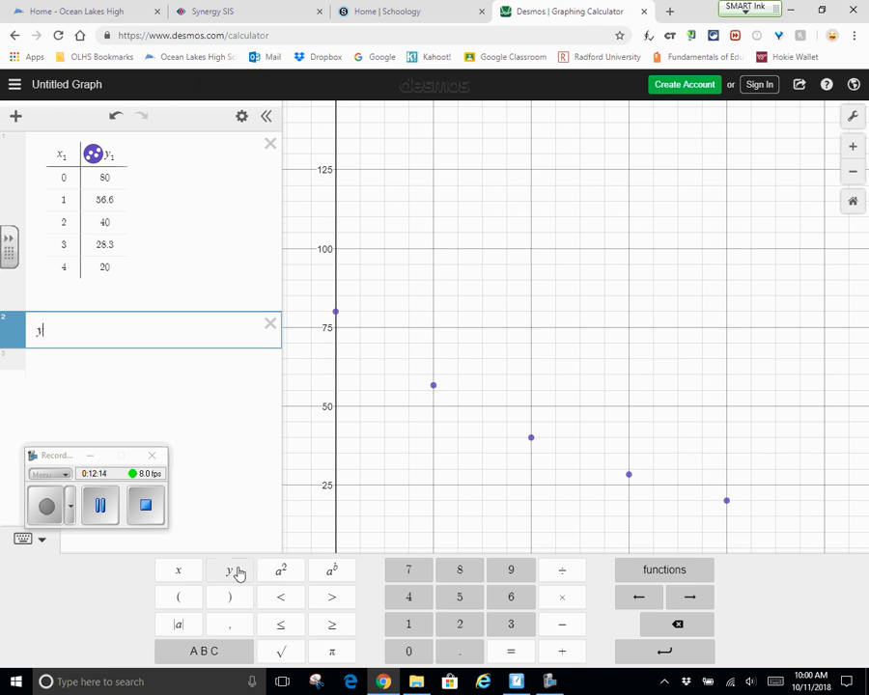
{"action": "left_click", "coordinate": [407, 629]}
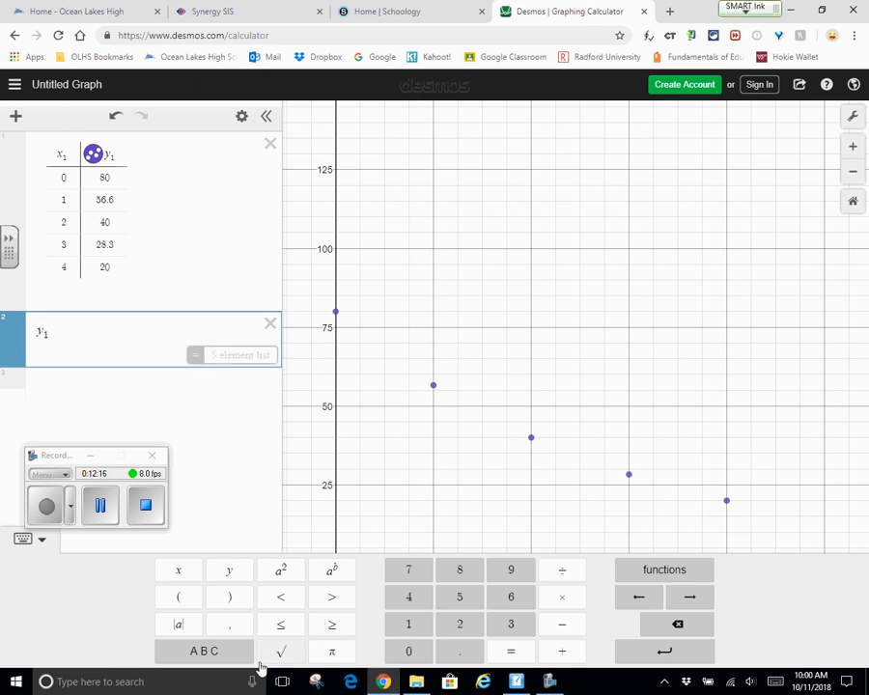
{"action": "left_click", "coordinate": [207, 653]}
{"action": "left_click", "coordinate": [519, 657]}
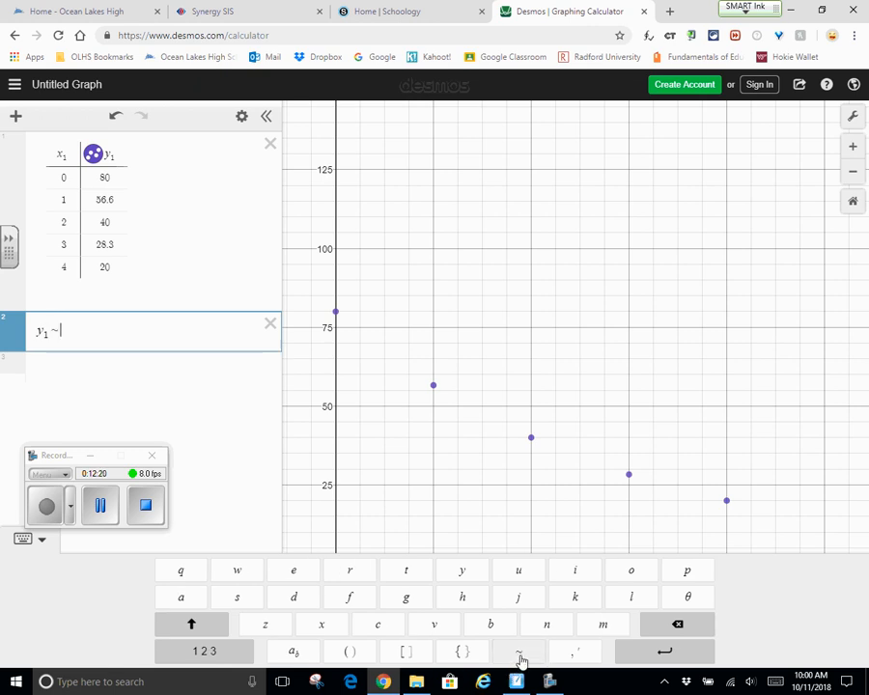
{"action": "left_click", "coordinate": [211, 654]}
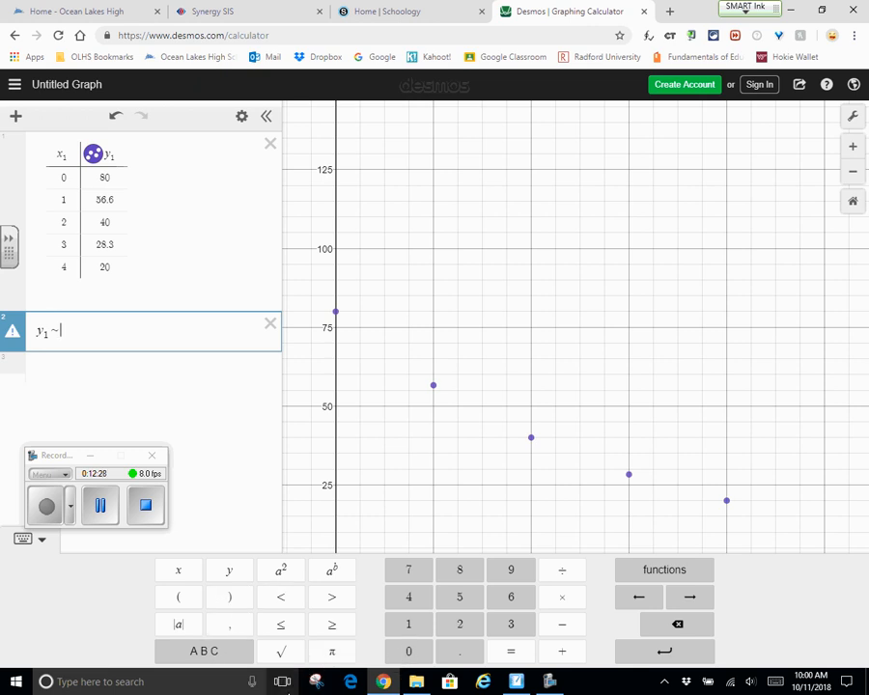
{"action": "left_click", "coordinate": [219, 657]}
{"action": "left_click", "coordinate": [184, 602]}
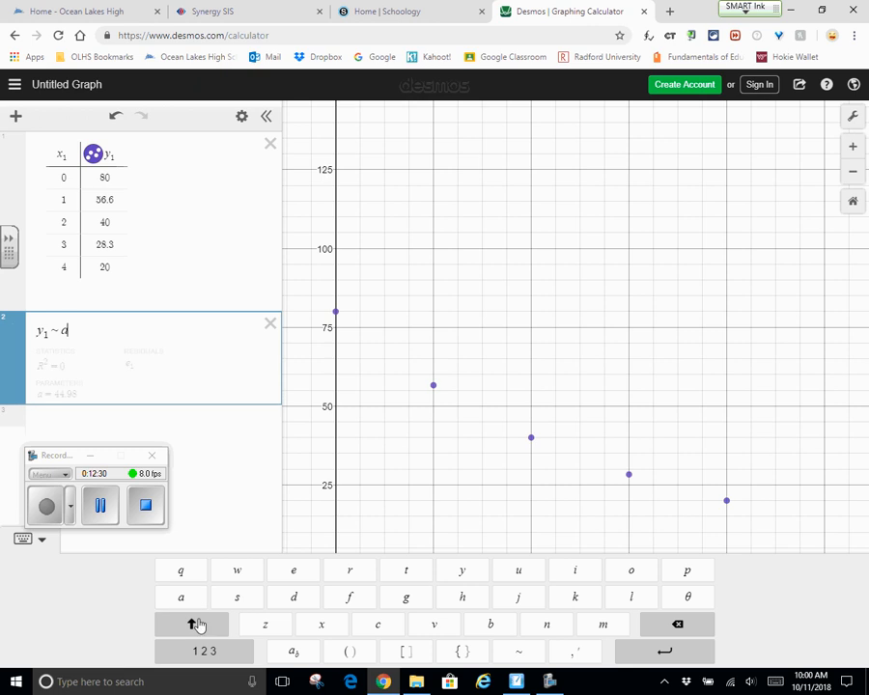
Complete the exponential regression model so it reads y₁ ~ a(b)^x₁
{"action": "left_click", "coordinate": [216, 649]}
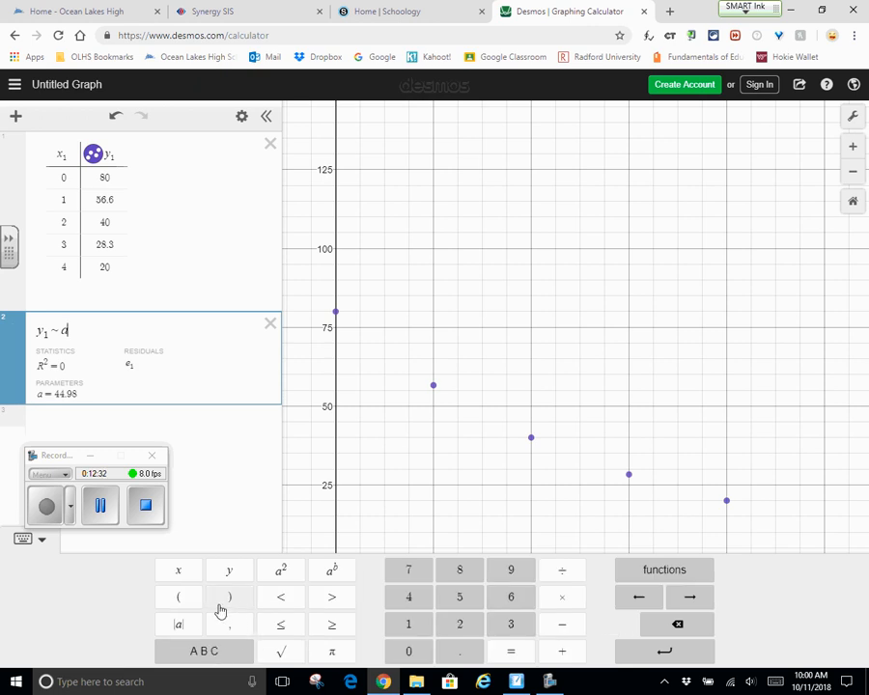
{"action": "left_click", "coordinate": [181, 600]}
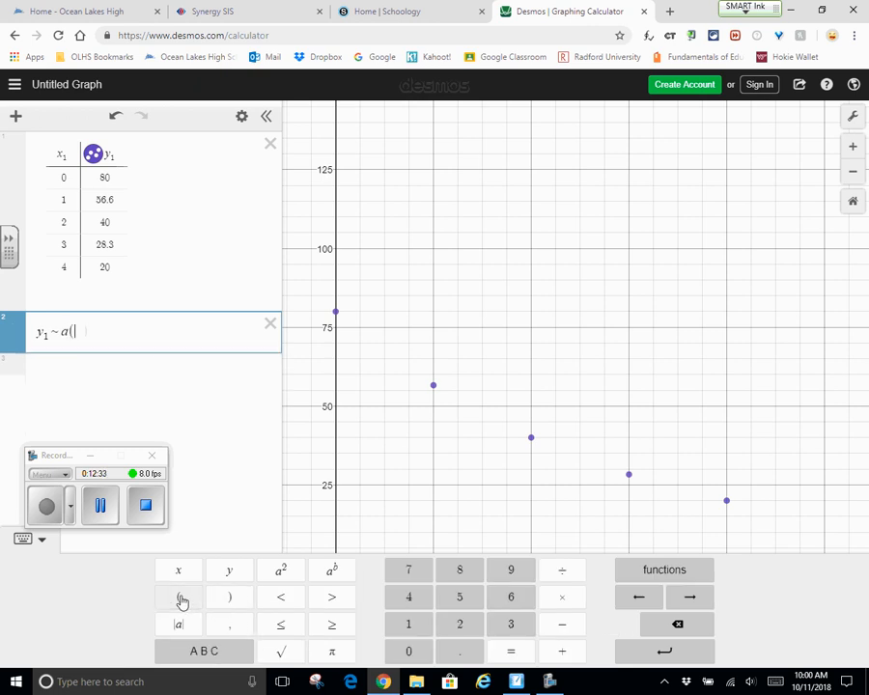
{"action": "left_click", "coordinate": [236, 659]}
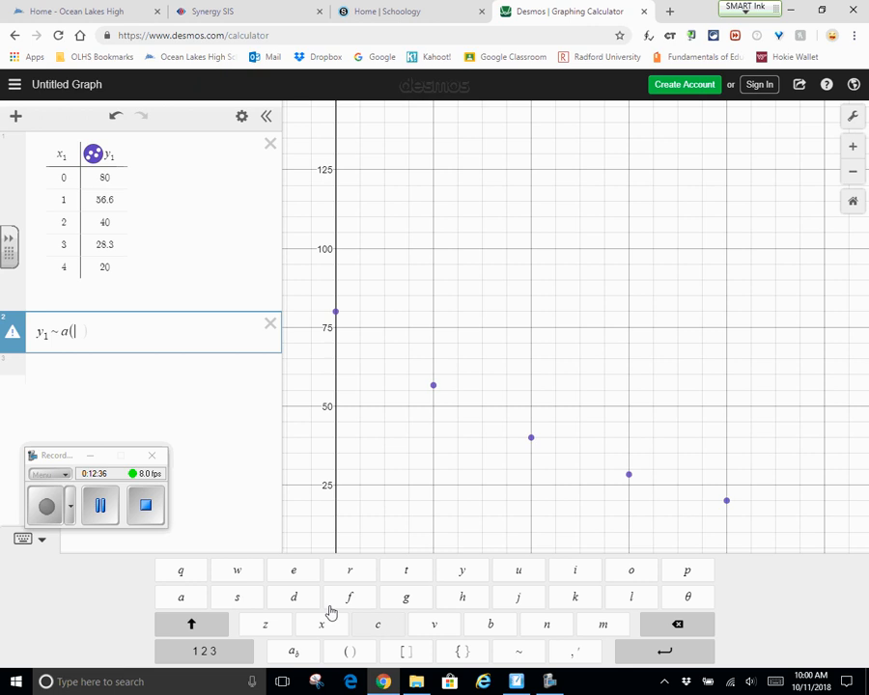
{"action": "left_click", "coordinate": [493, 635]}
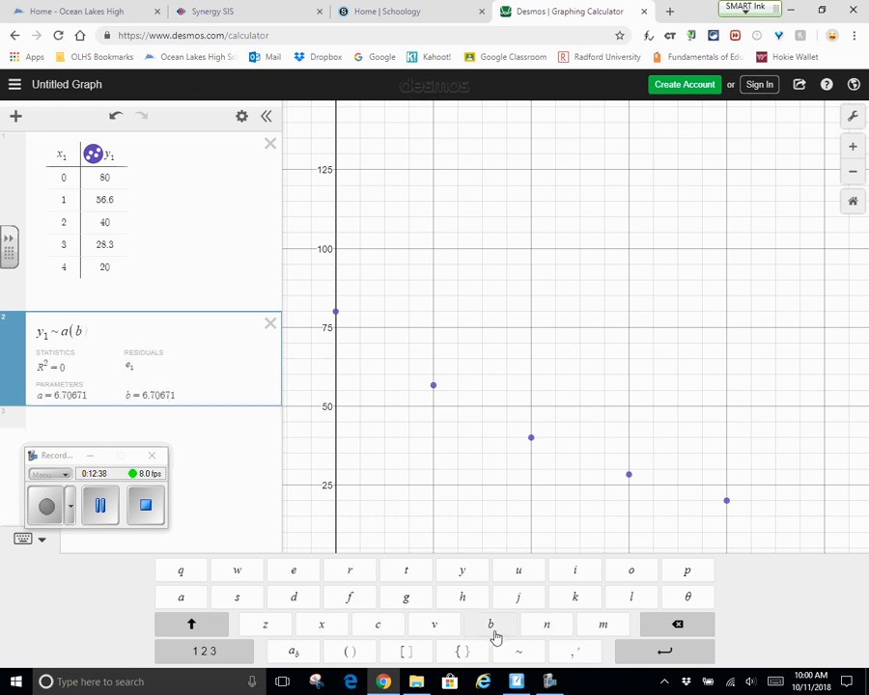
{"action": "left_click", "coordinate": [222, 656]}
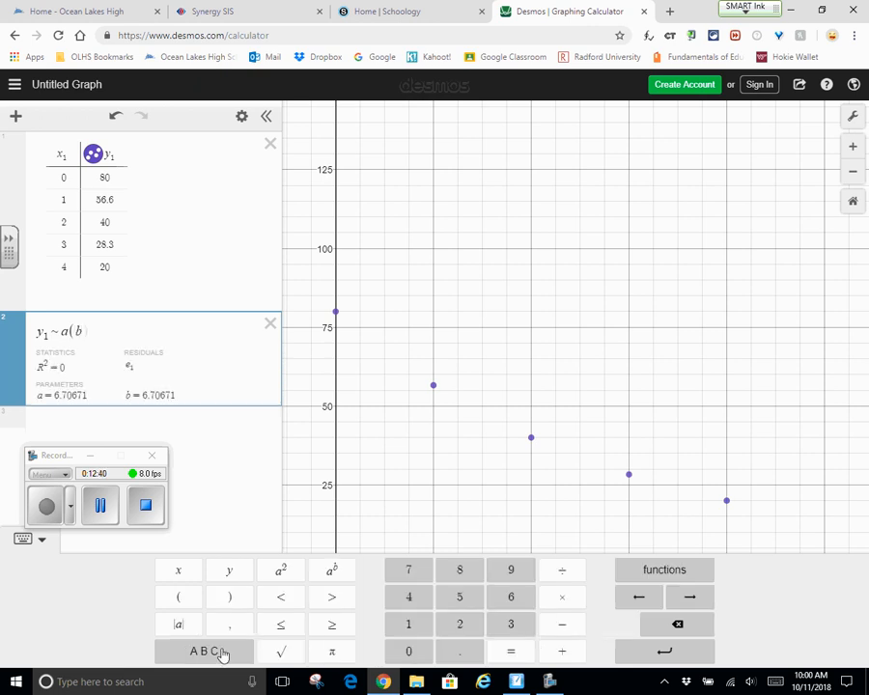
{"action": "left_click", "coordinate": [243, 601]}
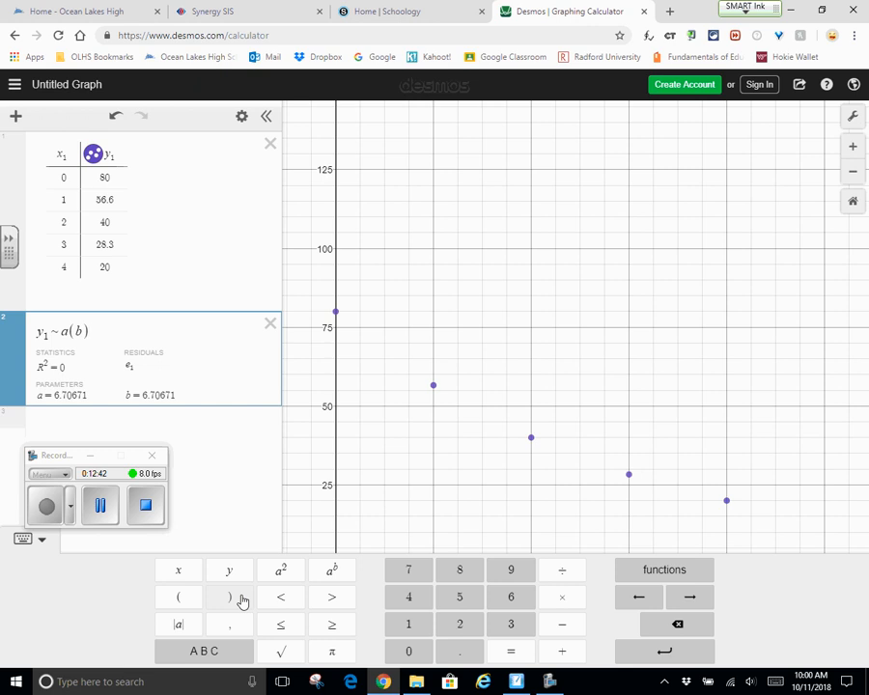
{"action": "left_click", "coordinate": [326, 571]}
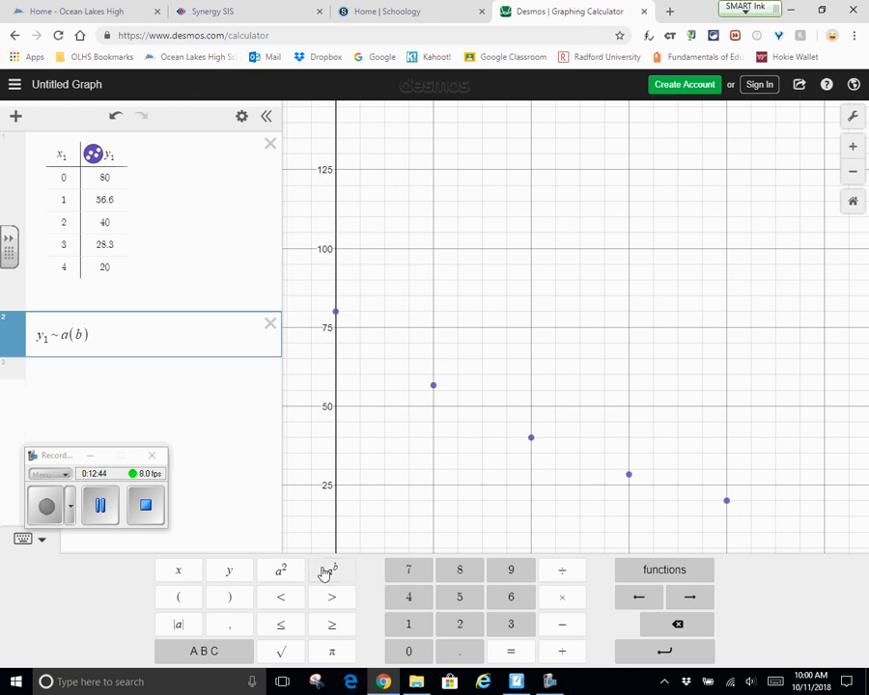
{"action": "left_click", "coordinate": [178, 571]}
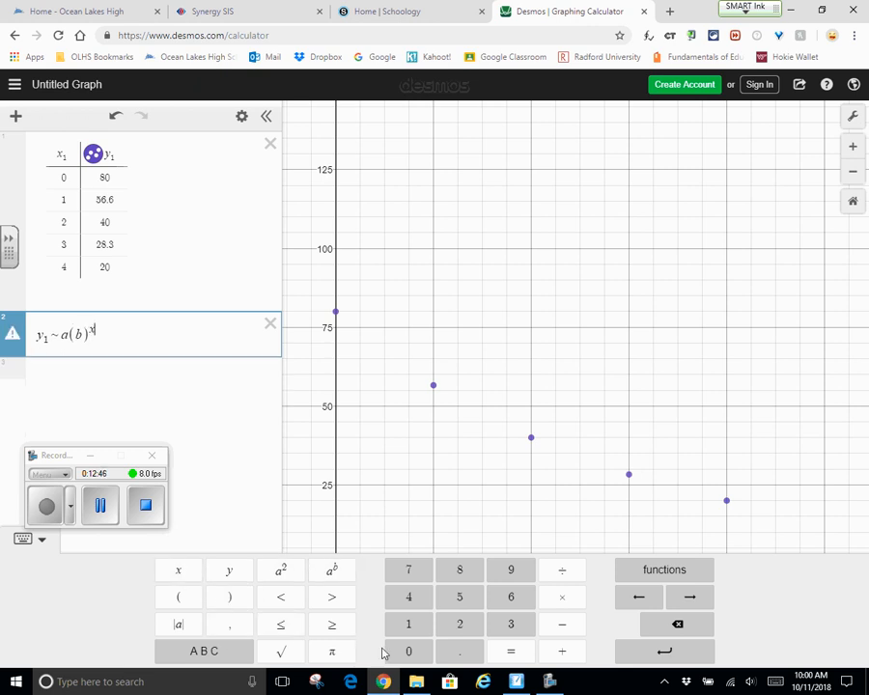
{"action": "left_click", "coordinate": [397, 623]}
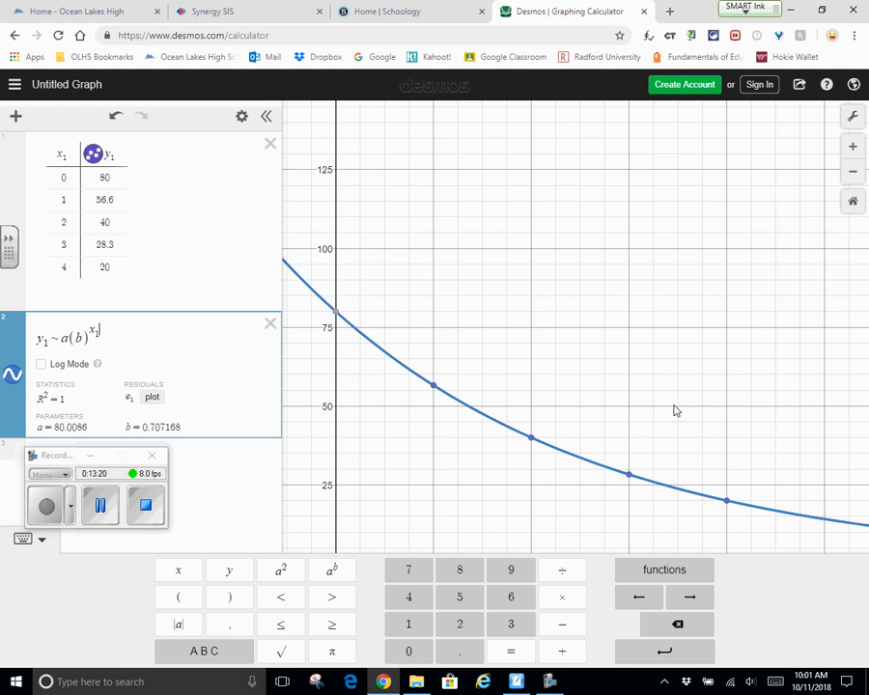
Trace the fitted curve near x = 5, compare its value with the answer choices in SMART Notebook, and return to Desmos
{"action": "left_click_drag", "start_coordinate": [676, 405], "coordinate": [647, 299]}
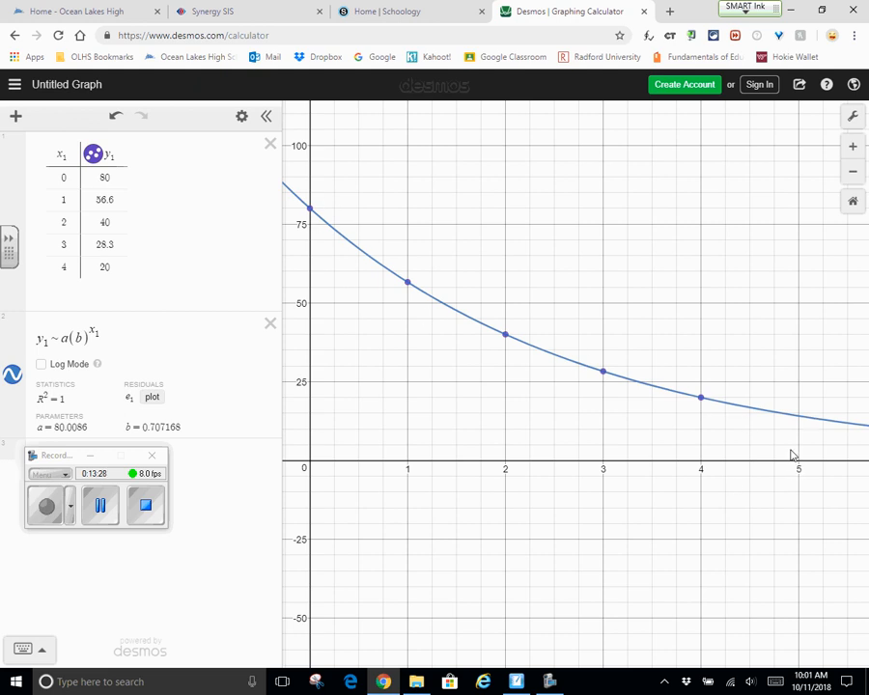
{"action": "left_click", "coordinate": [800, 420]}
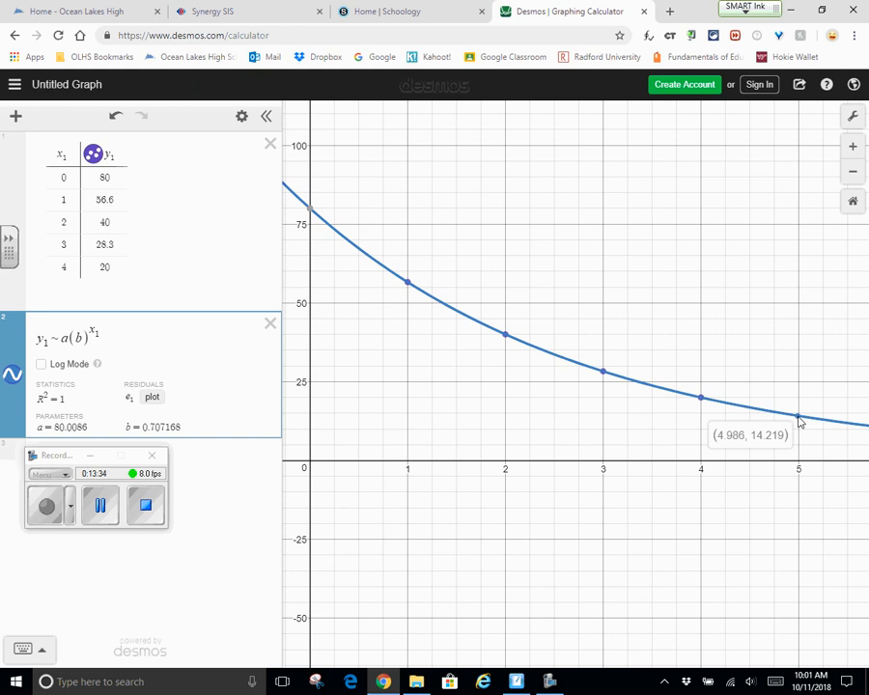
{"action": "left_click", "coordinate": [519, 682]}
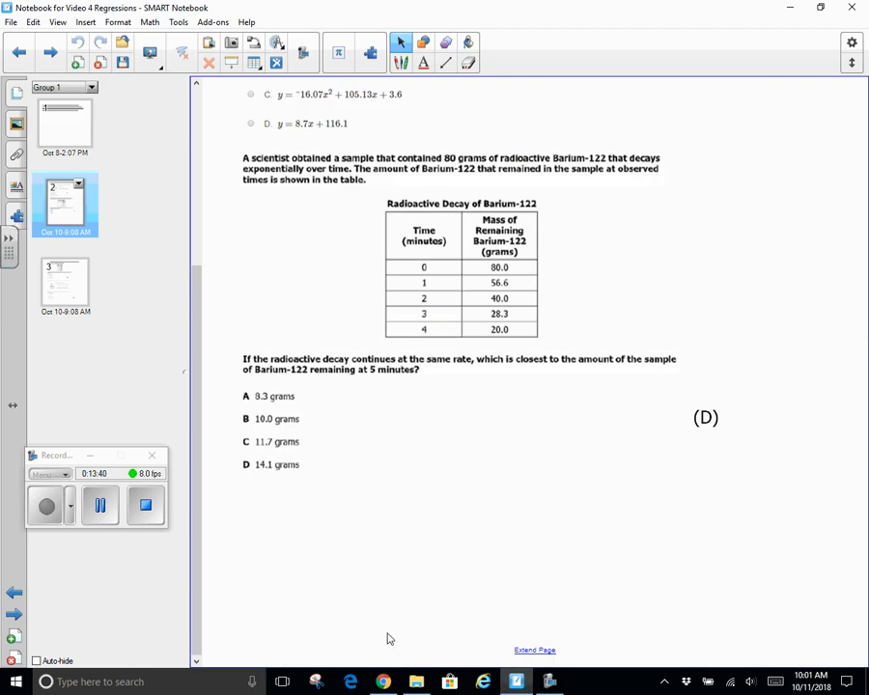
{"action": "left_click", "coordinate": [383, 682]}
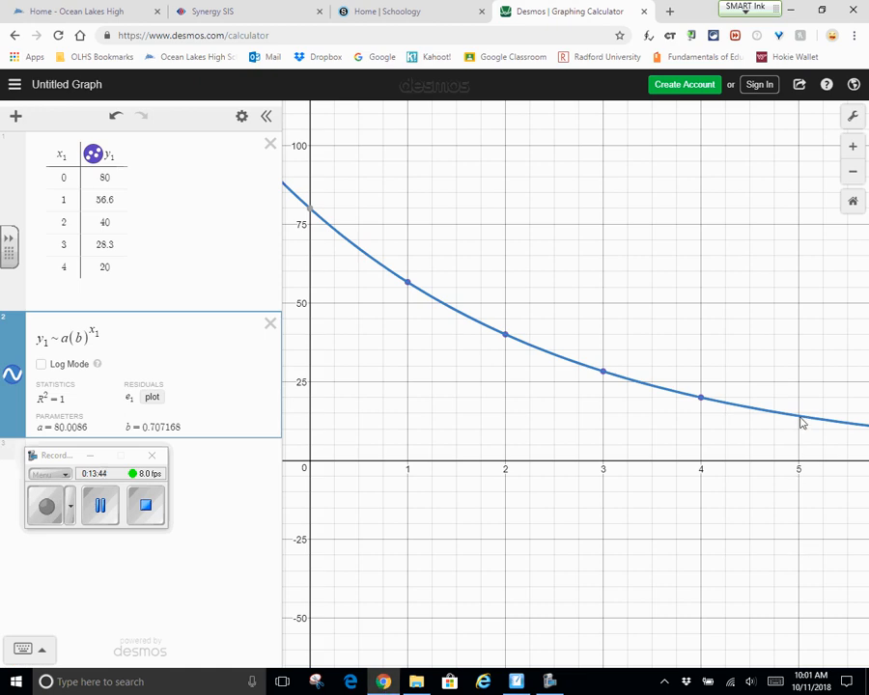
{"action": "mouse_move", "coordinate": [802, 421]}
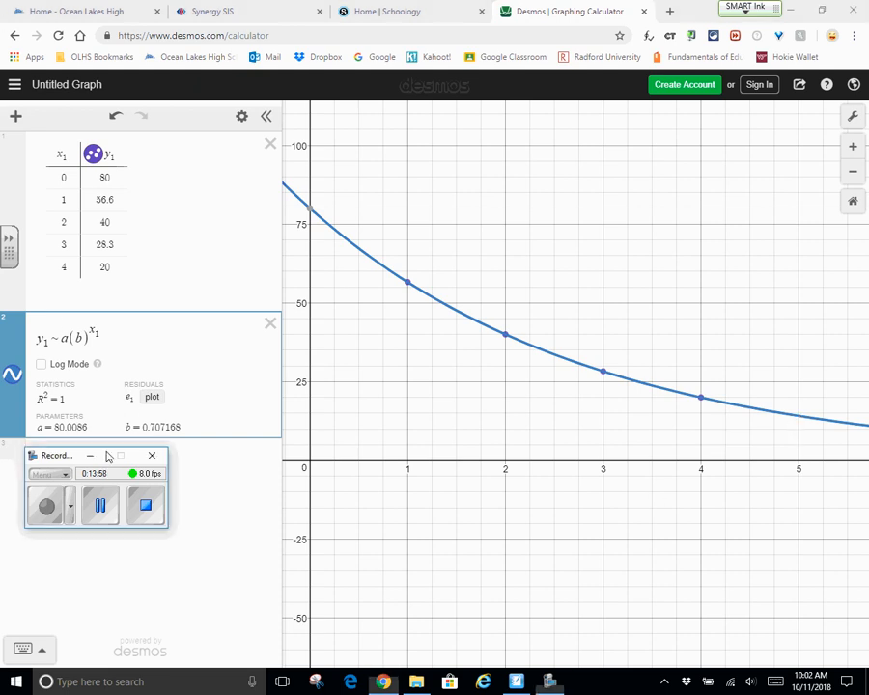
Select the empty third expression line, switch to SMART Notebook, and move the floating recorder window clear of that line's area
{"action": "left_click", "coordinate": [74, 444]}
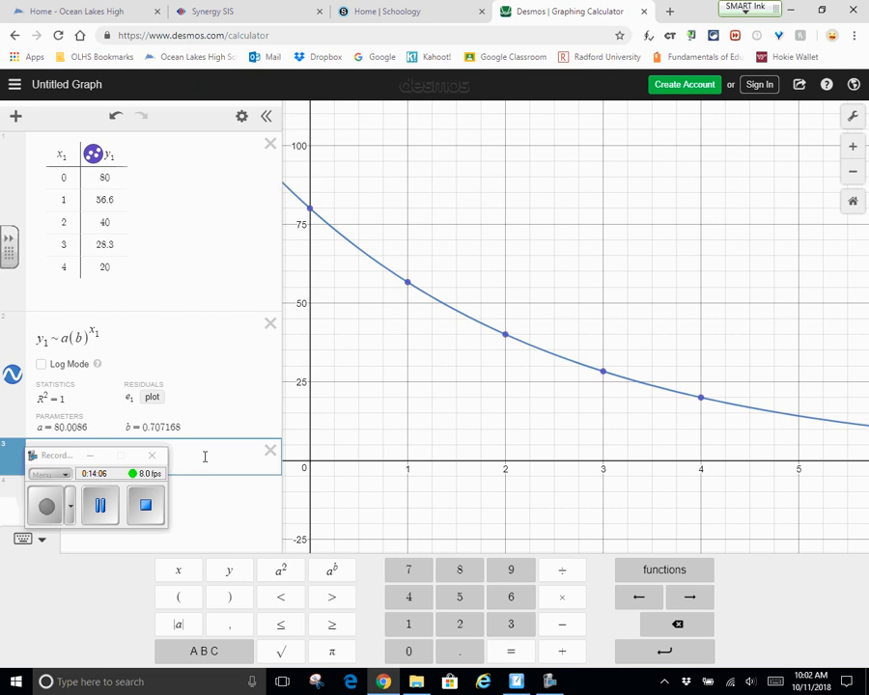
{"action": "left_click", "coordinate": [517, 682]}
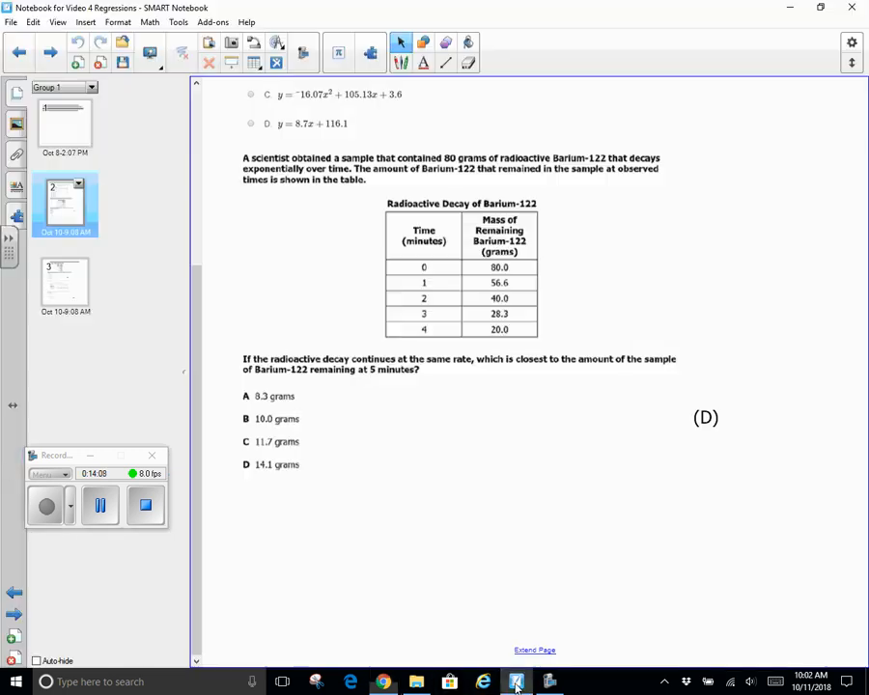
{"action": "left_click", "coordinate": [108, 470]}
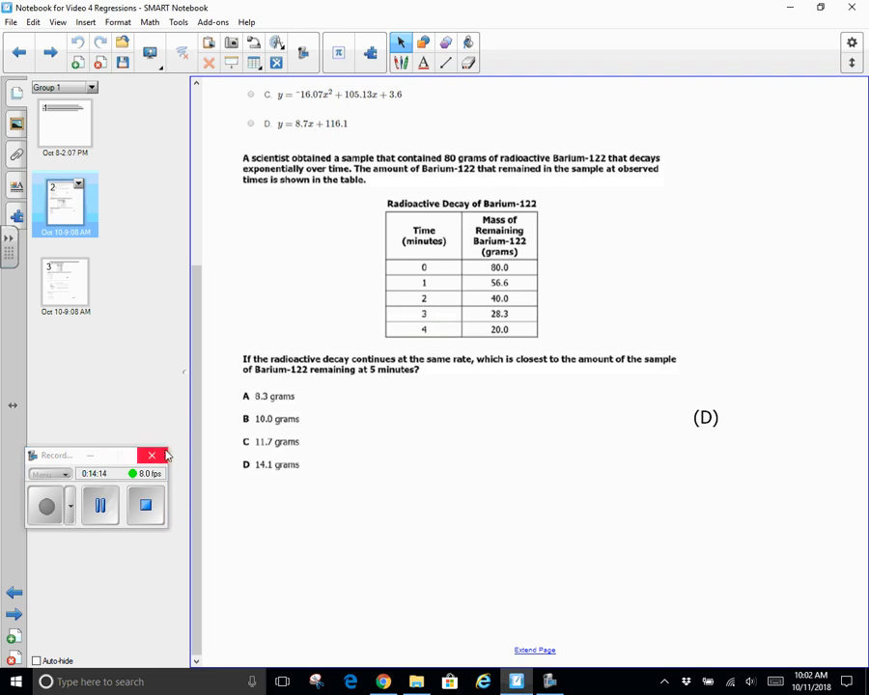
{"action": "left_click", "coordinate": [87, 578]}
{"action": "left_click", "coordinate": [81, 524]}
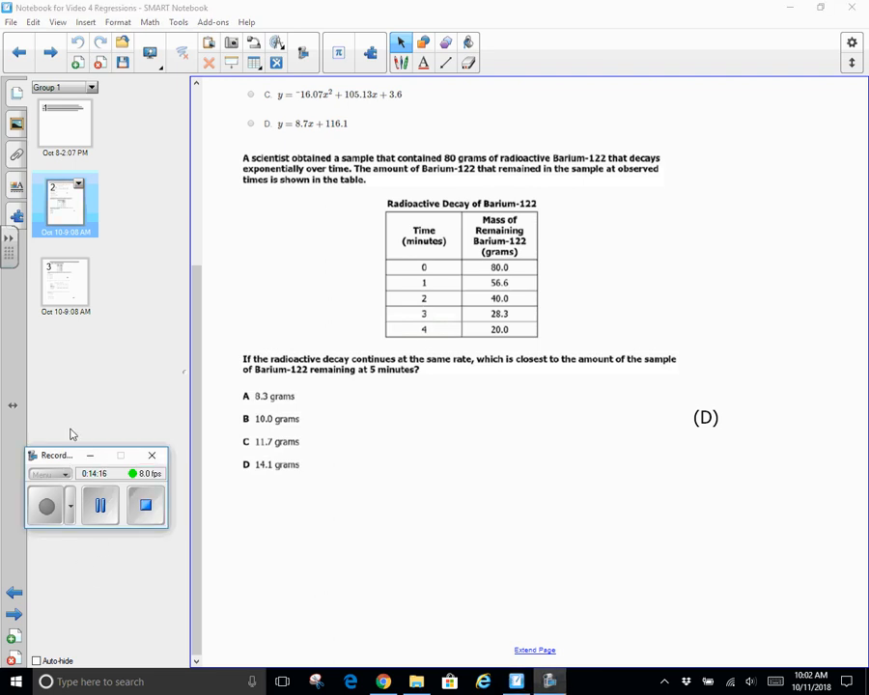
{"action": "left_click_drag", "start_coordinate": [70, 449], "coordinate": [84, 561]}
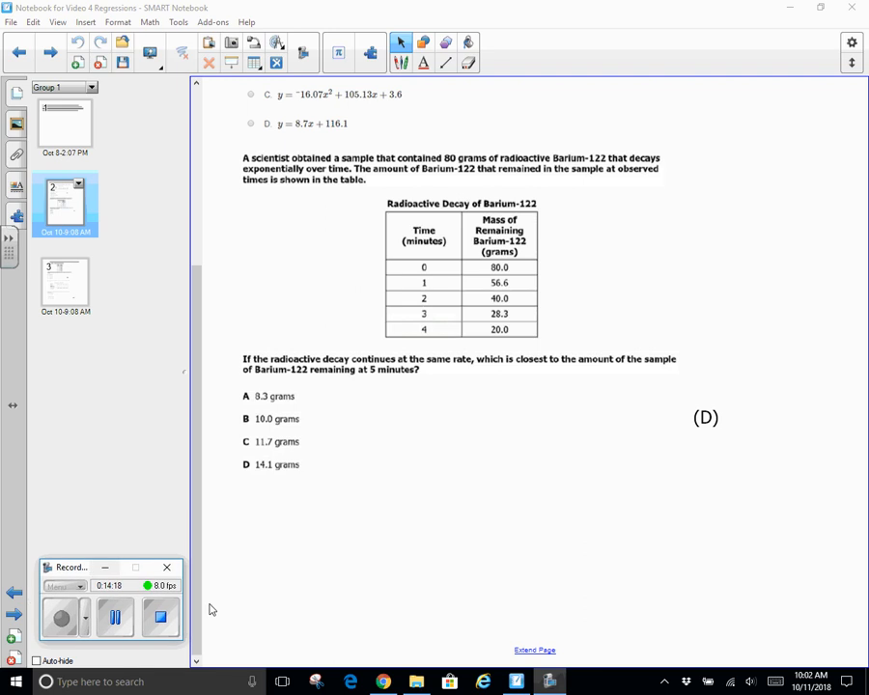
Return to Desmos, graph the vertical line x = 5, and show the coordinates of its intersection with the fitted curve
{"action": "left_click", "coordinate": [382, 680]}
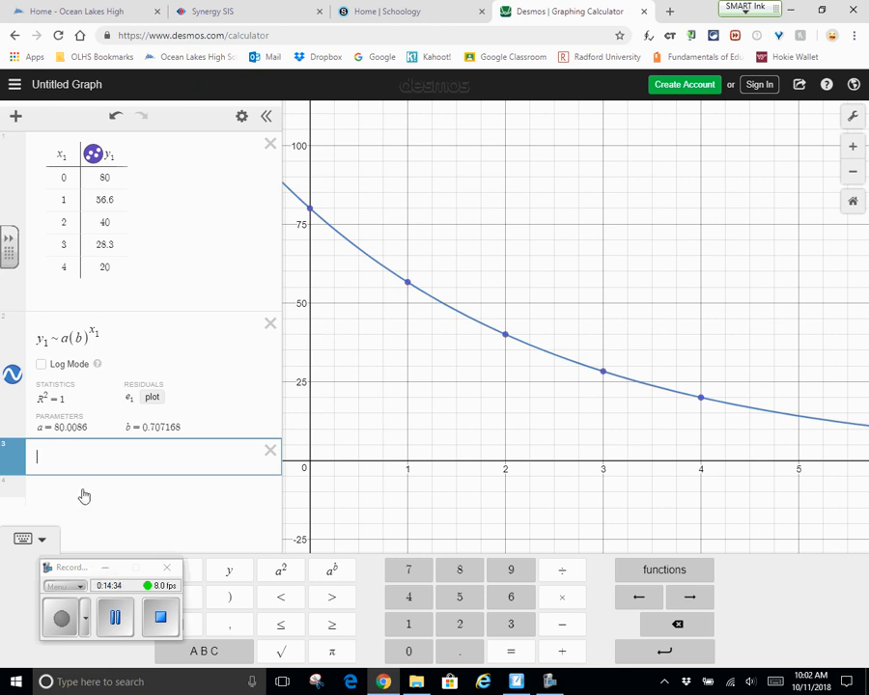
{"action": "type", "text": "x "}
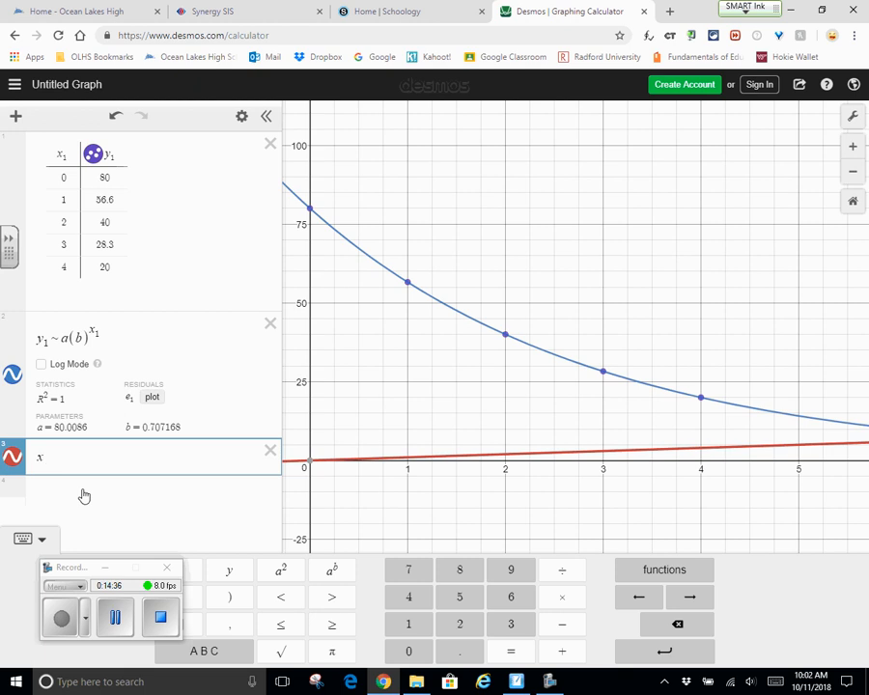
{"action": "type", "text": "= 5"}
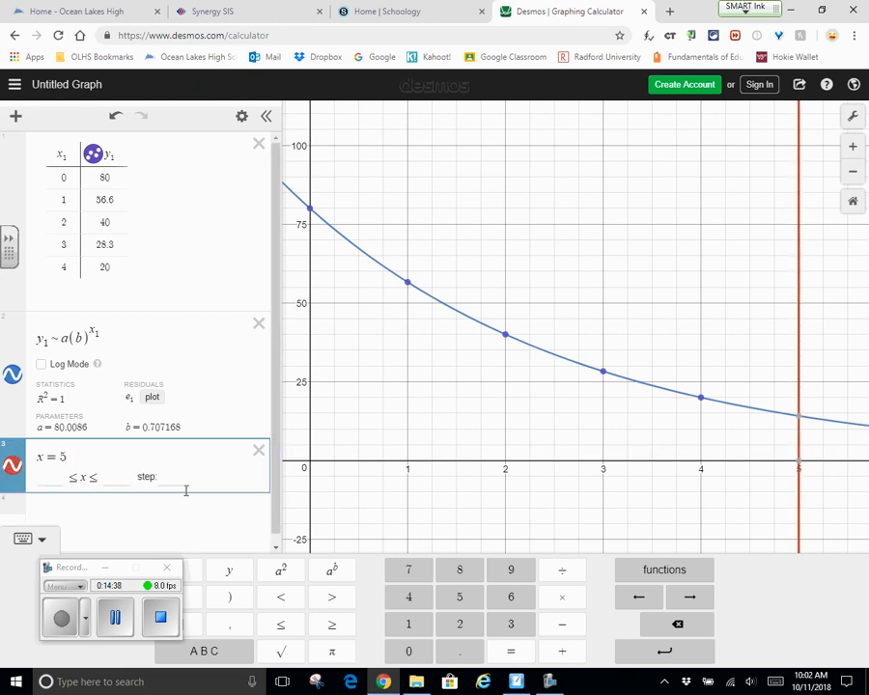
{"action": "left_click", "coordinate": [801, 421]}
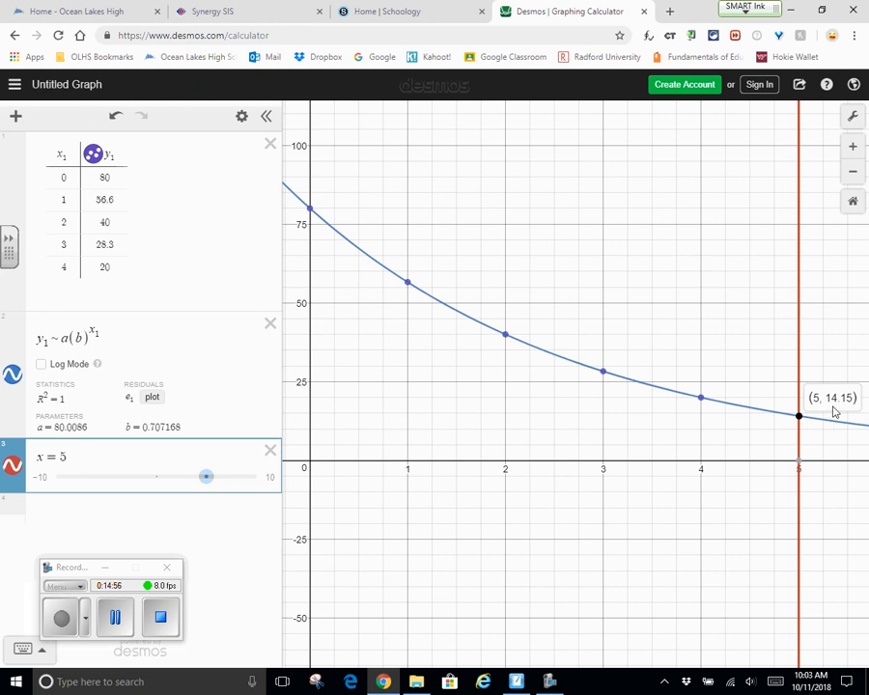
Check the Barium-122 answer choices in SMART Notebook and open page 3 with the car-value practice problem
{"action": "left_click", "coordinate": [519, 683]}
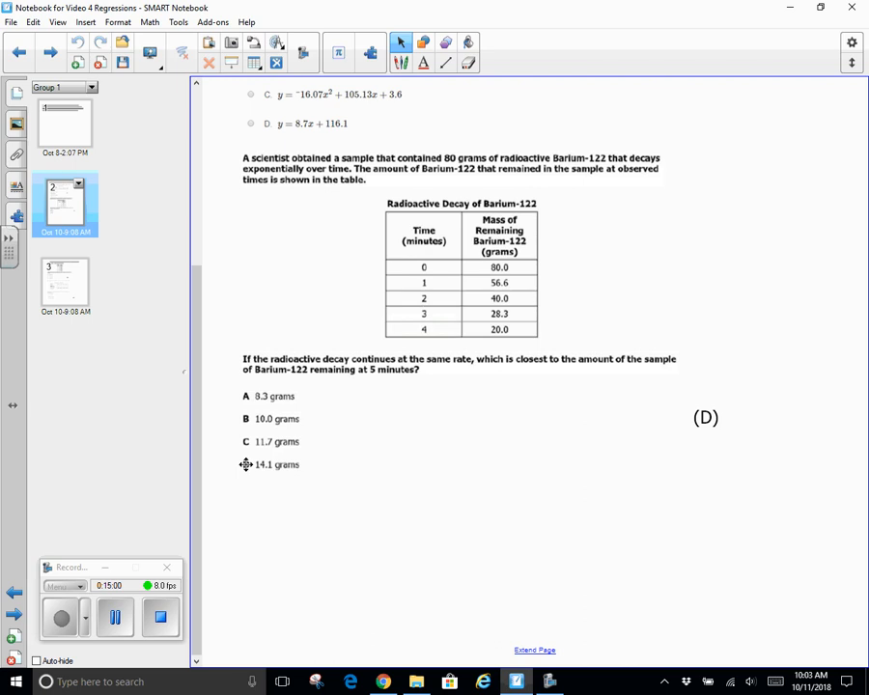
{"action": "left_click", "coordinate": [56, 288]}
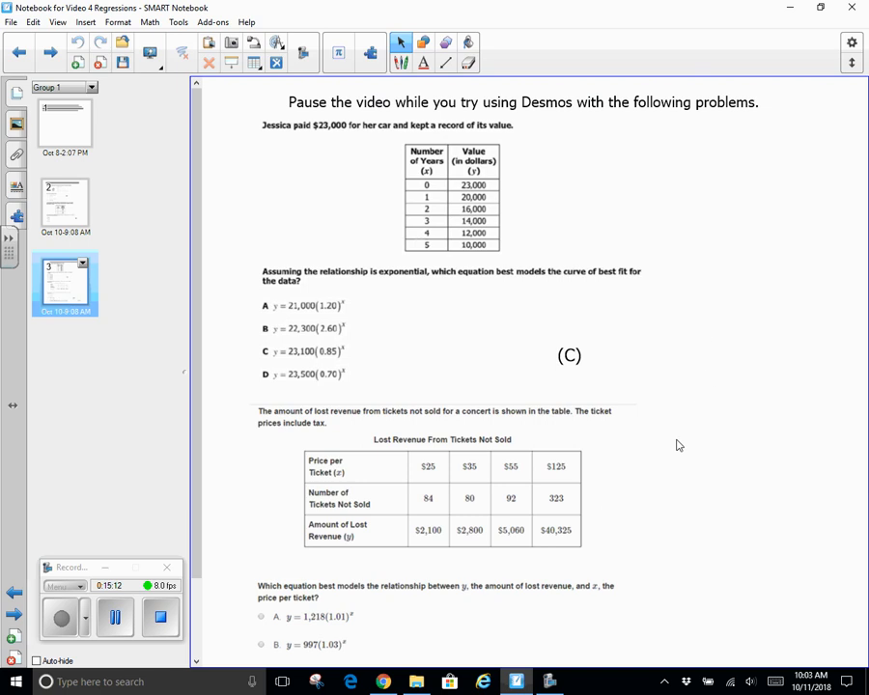
{"action": "left_click_drag", "start_coordinate": [196, 434], "coordinate": [224, 353]}
{"action": "left_click", "coordinate": [119, 619]}
{"action": "left_click", "coordinate": [65, 620]}
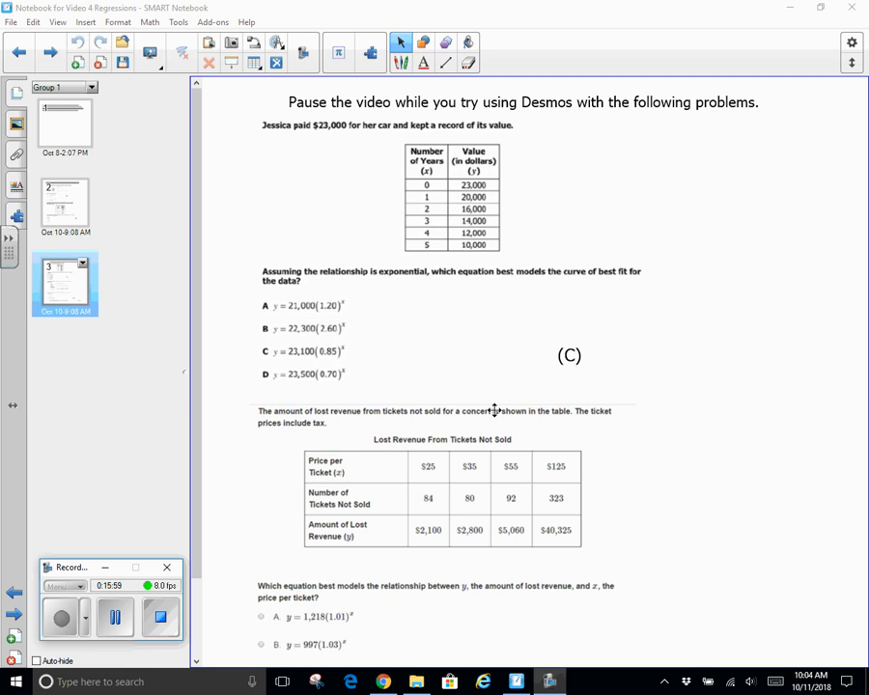
Examine the concert lost-revenue question on page 3 and its follow-up prediction for $100 tickets
{"action": "left_click_drag", "start_coordinate": [197, 431], "coordinate": [228, 590]}
{"action": "left_click", "coordinate": [539, 651]}
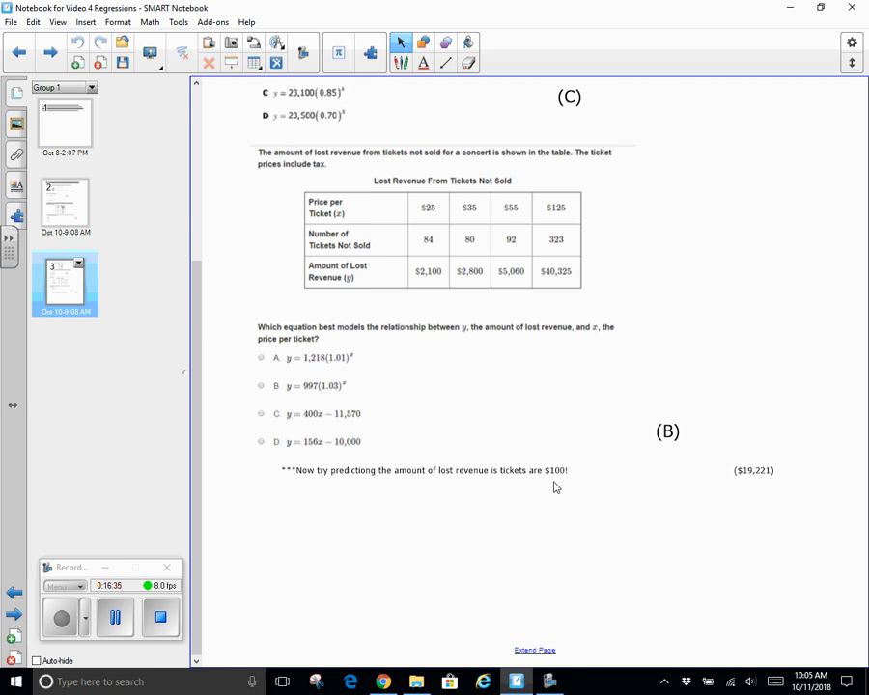
{"action": "left_click", "coordinate": [117, 620]}
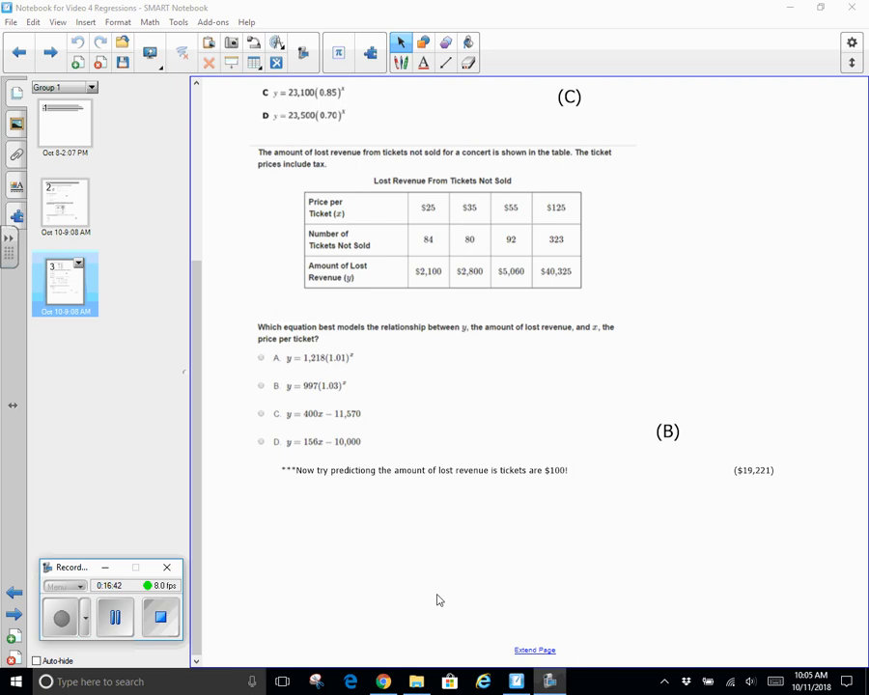